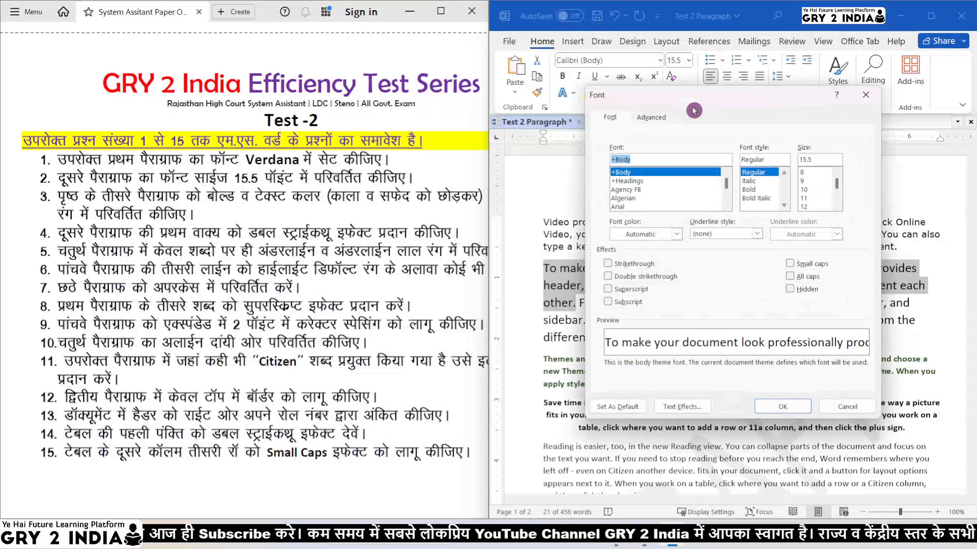
# - Apply double strikethrough to the first sentence of the second paragraph
pyautogui.click(635, 277)
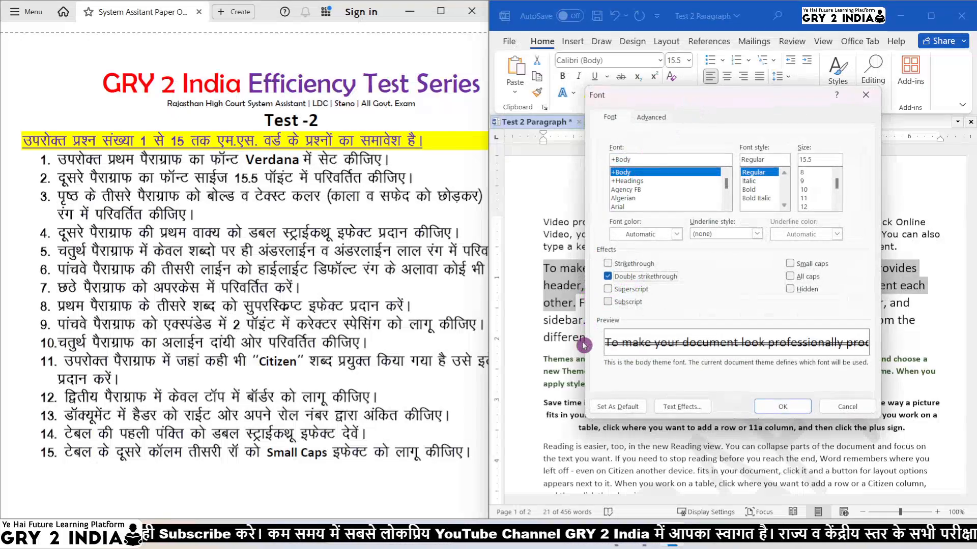
pyautogui.click(782, 407)
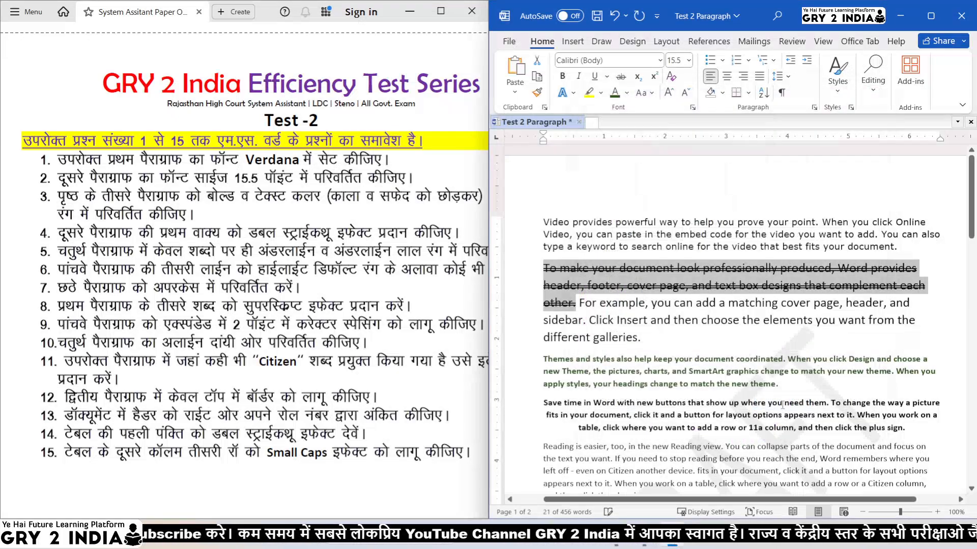
pyautogui.click(700, 369)
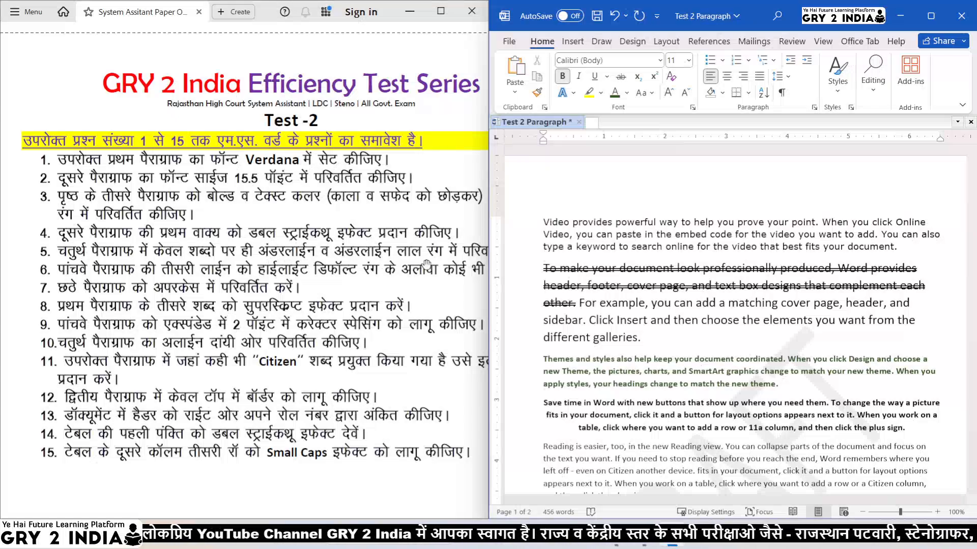
# - Underline the fourth paragraph with the Words only style and set the underline color to red
pyautogui.moveTo(428, 281)
pyautogui.mouseDown()
pyautogui.moveTo(365, 283)
pyautogui.moveTo(412, 284)
pyautogui.mouseUp()
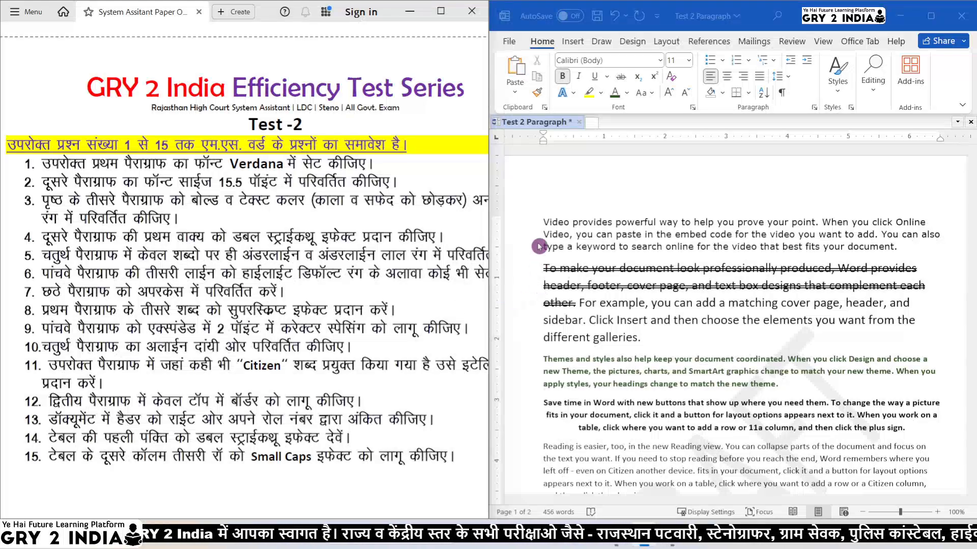
pyautogui.click(600, 293)
pyautogui.press('Down')
pyautogui.press('Down')
pyautogui.press('Down')
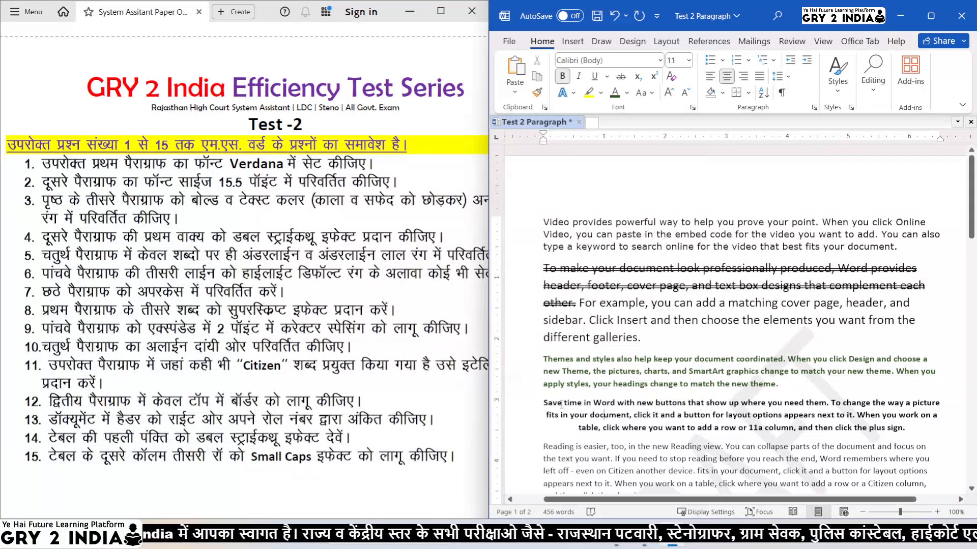
pyautogui.moveTo(548, 404); pyautogui.dragTo(907, 431)
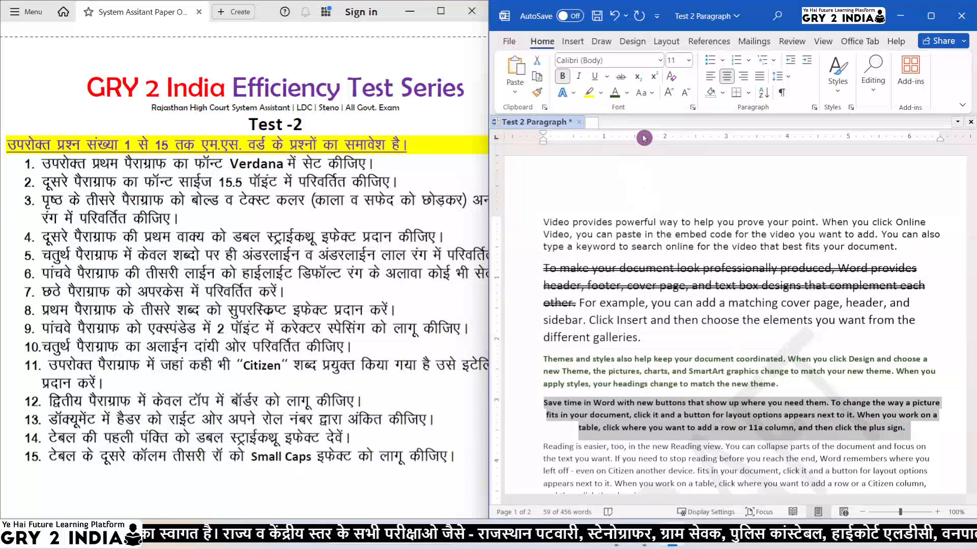
pyautogui.click(630, 95)
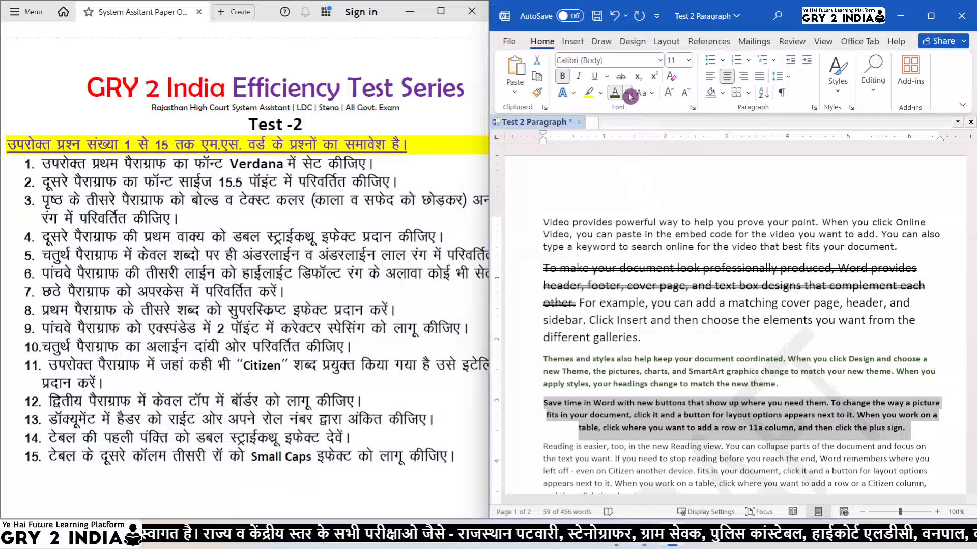
pyautogui.click(594, 108)
pyautogui.click(693, 108)
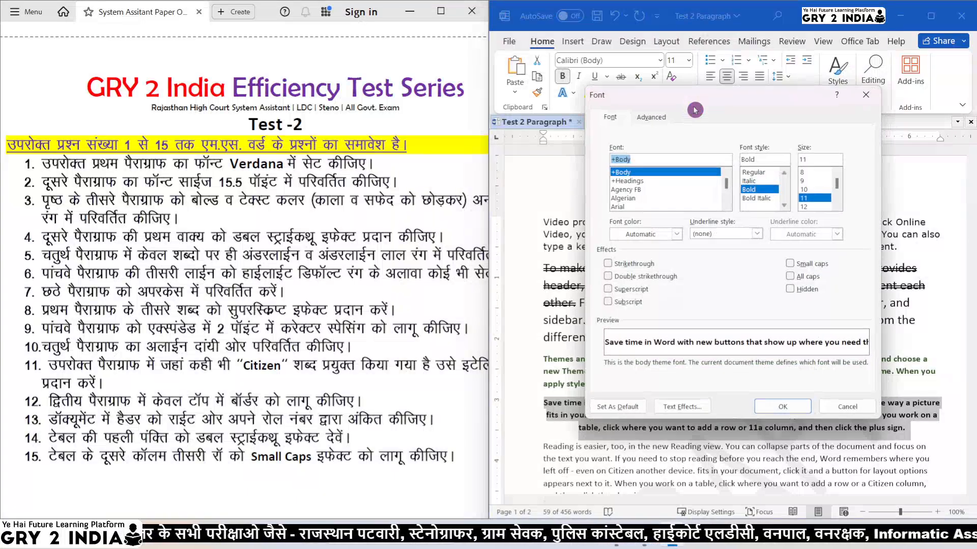
pyautogui.click(723, 234)
pyautogui.click(714, 252)
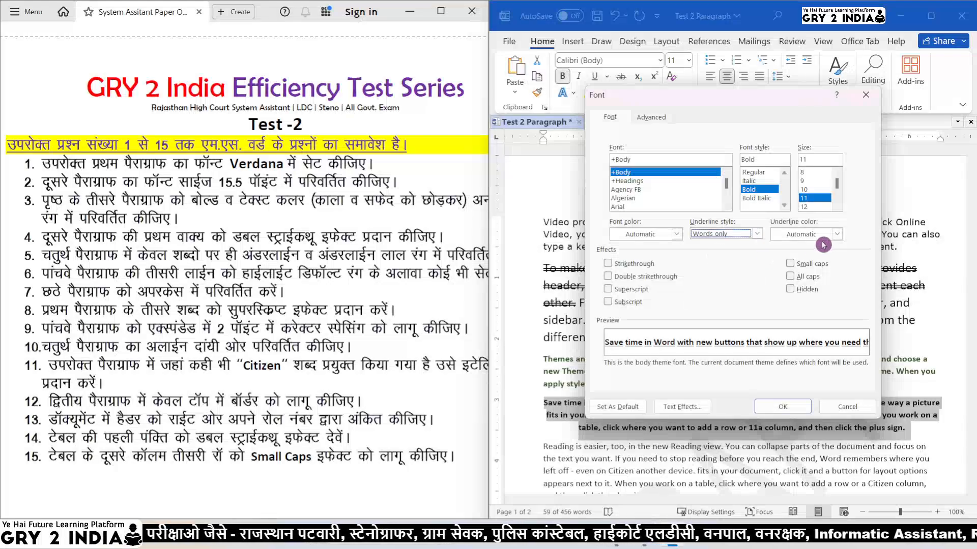
pyautogui.click(836, 234)
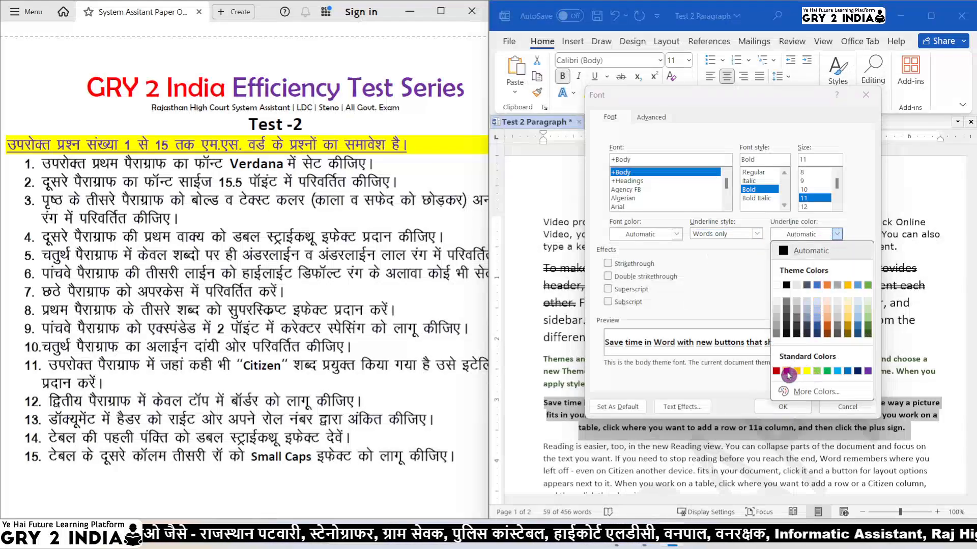
pyautogui.click(786, 371)
pyautogui.click(786, 406)
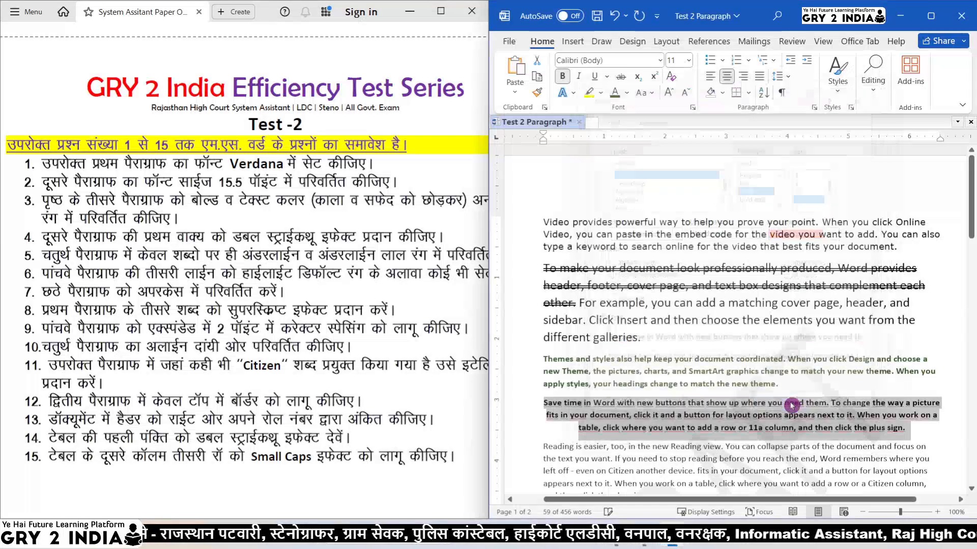
pyautogui.click(727, 449)
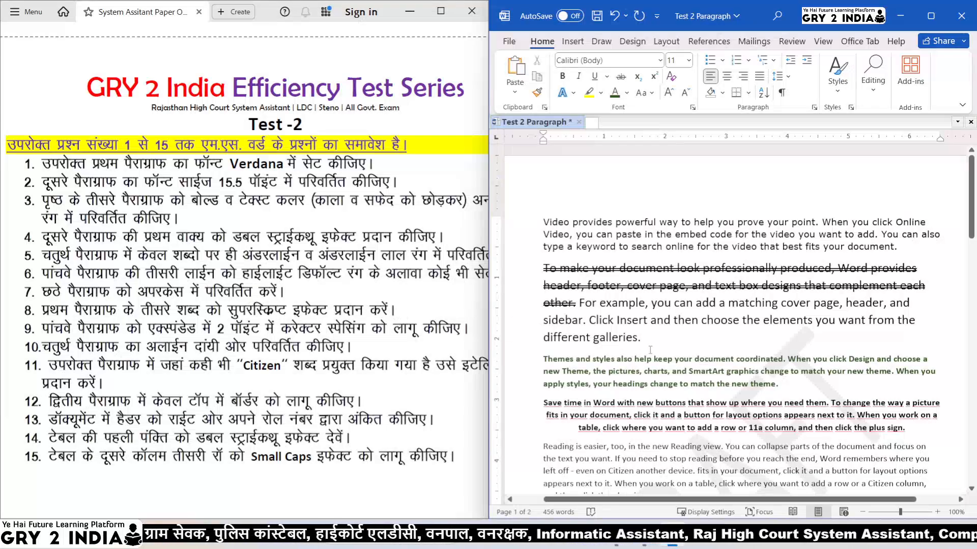
# - Highlight the third line of the fifth paragraph in bright green
pyautogui.scroll(-3, 685, 400)
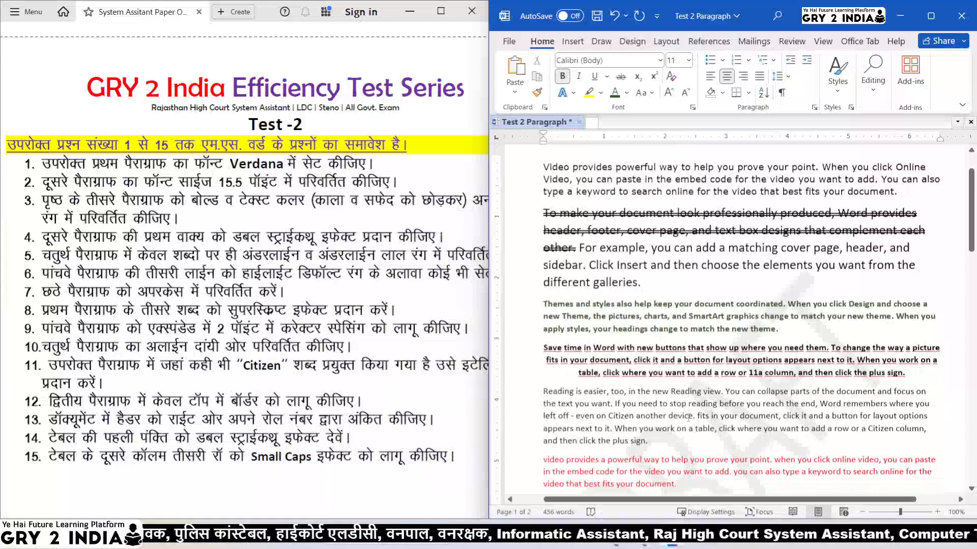
pyautogui.moveTo(542, 410); pyautogui.dragTo(928, 411)
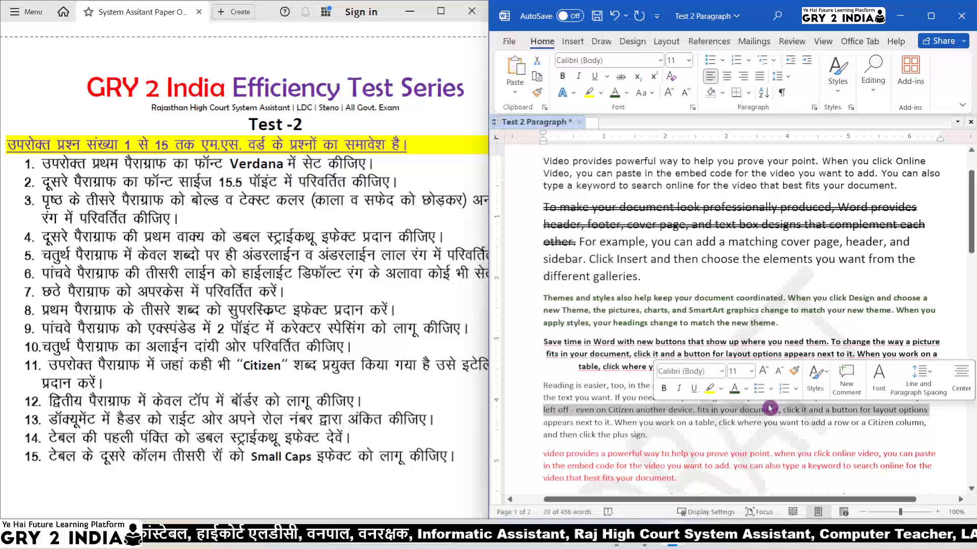
pyautogui.click(601, 92)
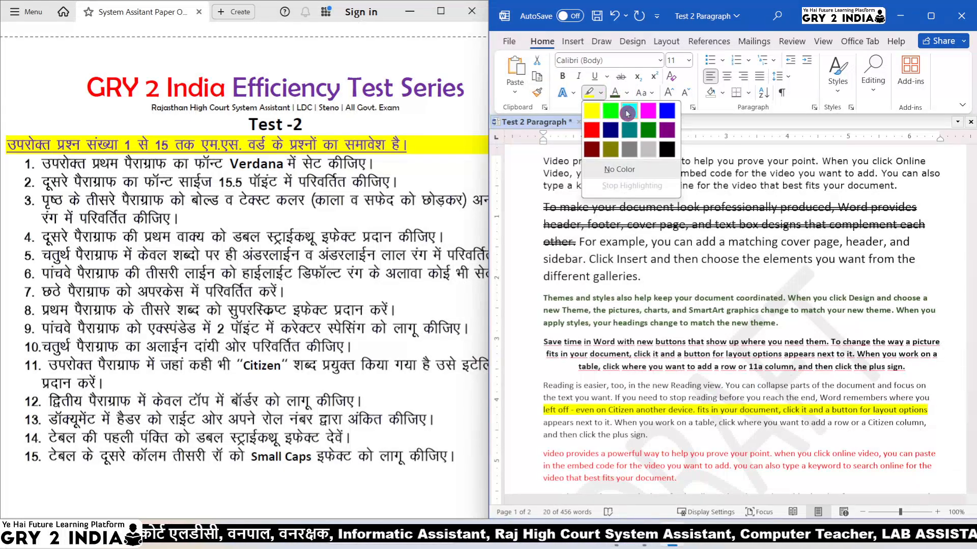
pyautogui.click(612, 111)
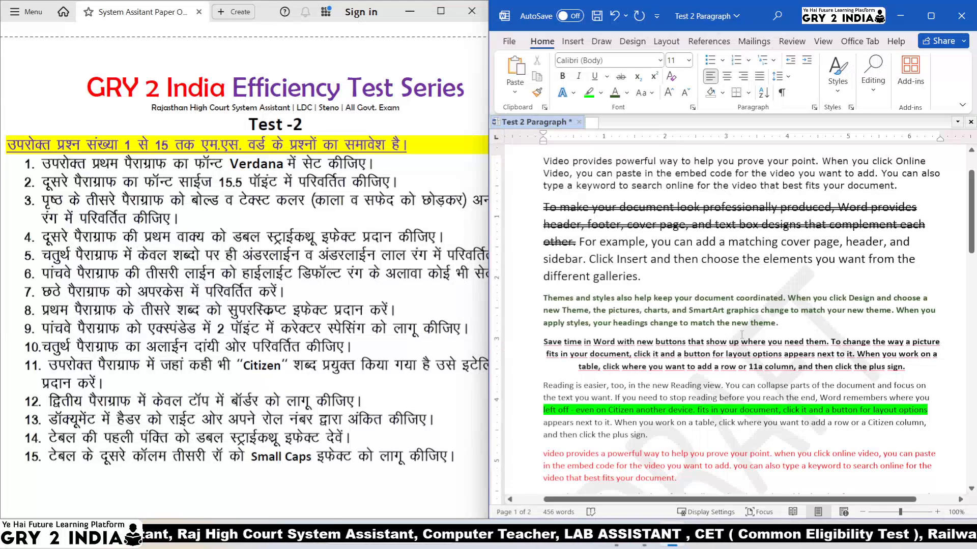
# - Change the red sixth paragraph's text to UPPERCASE
pyautogui.click(662, 161)
pyautogui.click(663, 224)
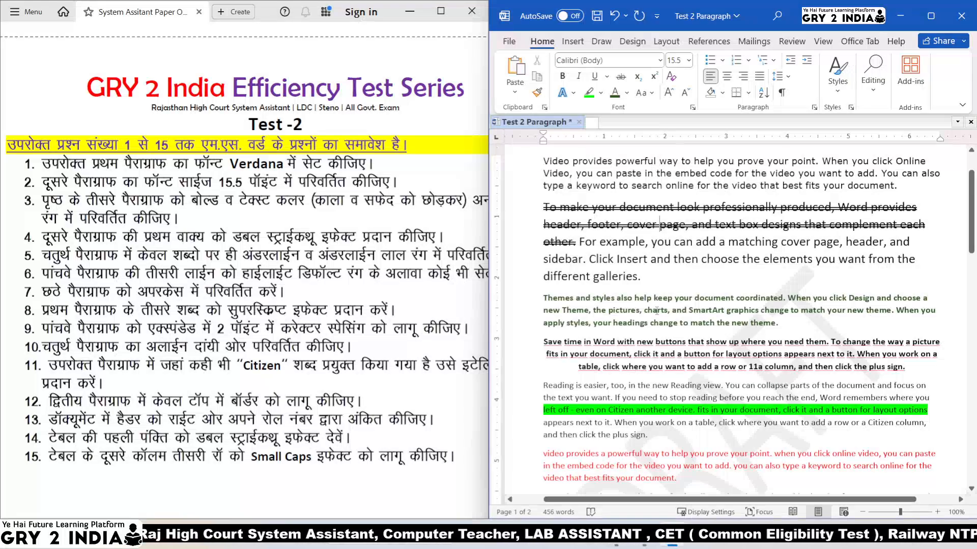
pyautogui.click(658, 311)
pyautogui.click(656, 355)
pyautogui.click(657, 398)
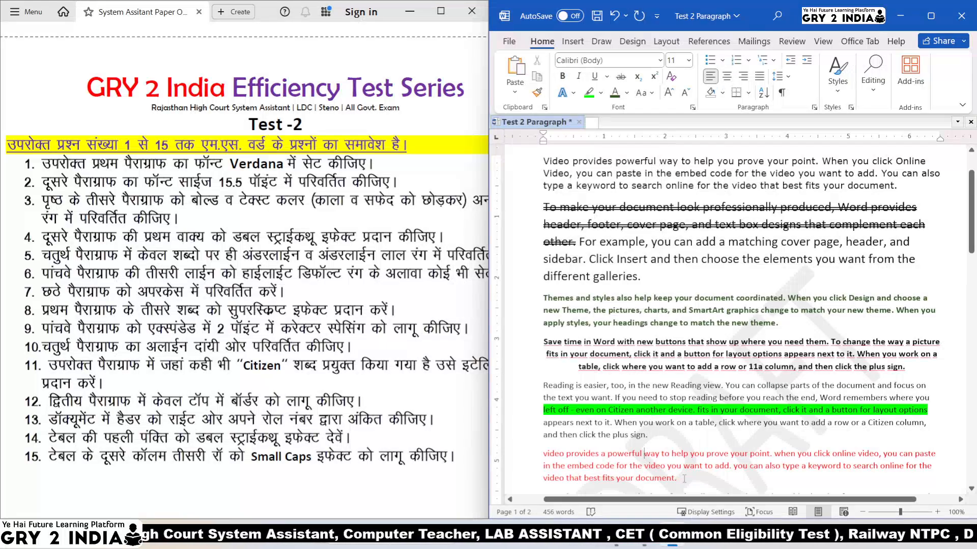
pyautogui.moveTo(684, 478); pyautogui.dragTo(538, 451)
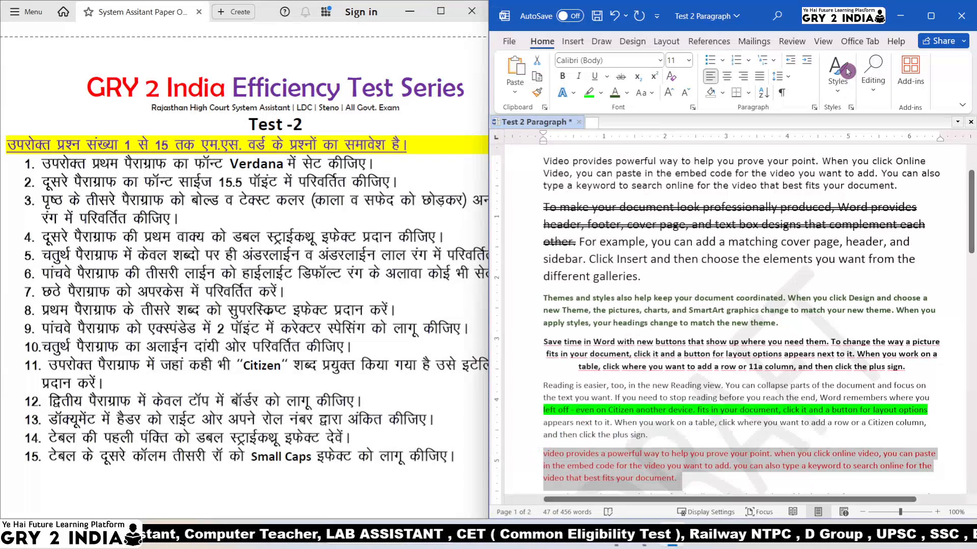
pyautogui.click(674, 75)
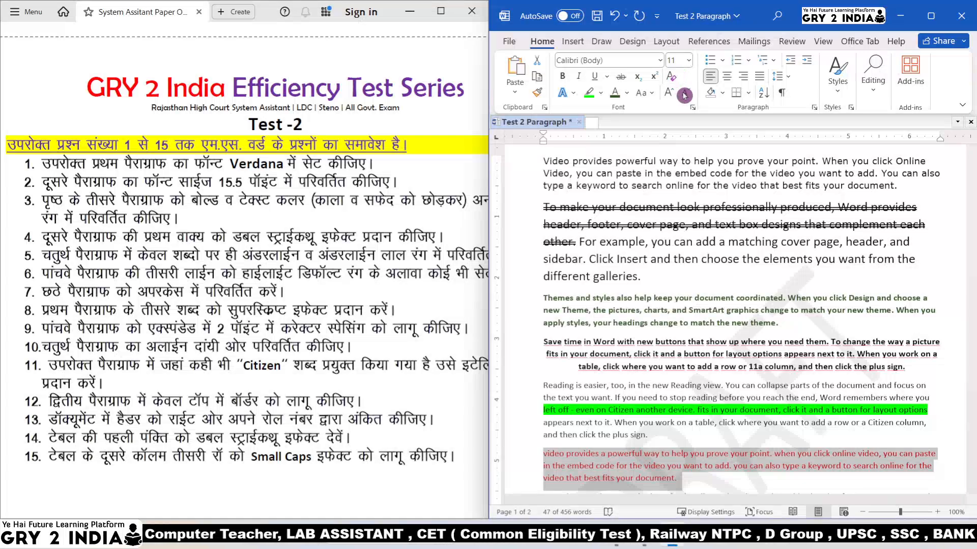
pyautogui.click(643, 95)
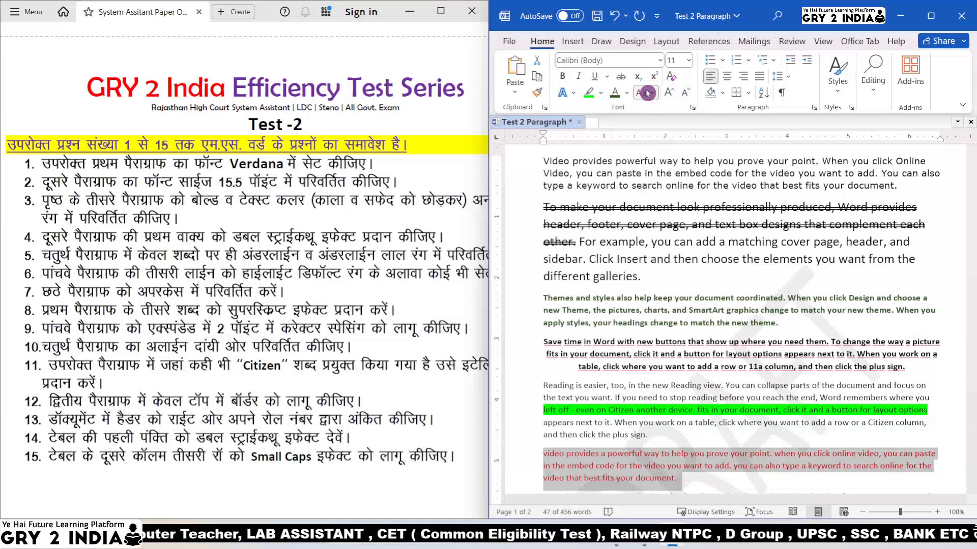
pyautogui.click(674, 146)
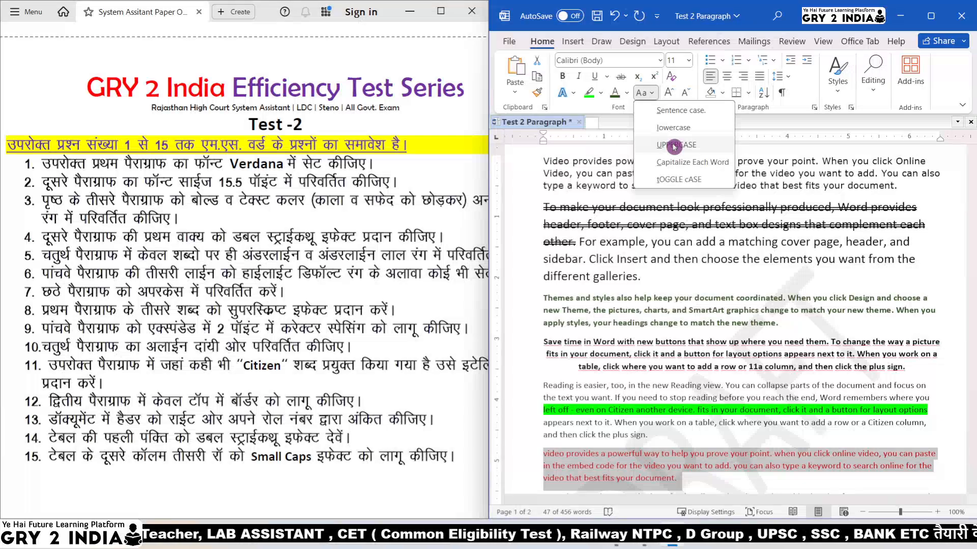
# - Insert "11" directly after "YOU" in the first sentence of the uppercase sixth paragraph
pyautogui.click(734, 454)
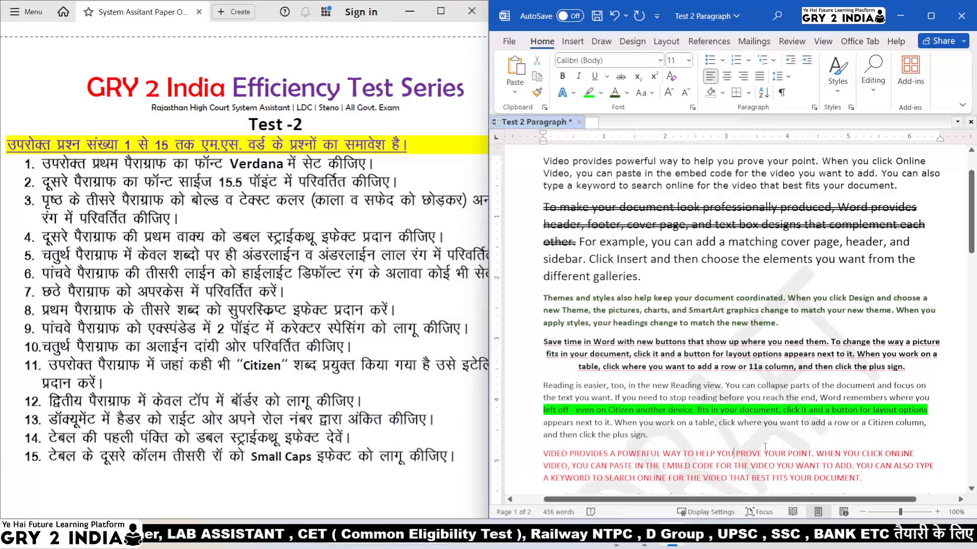
pyautogui.scroll(-5, 766, 448)
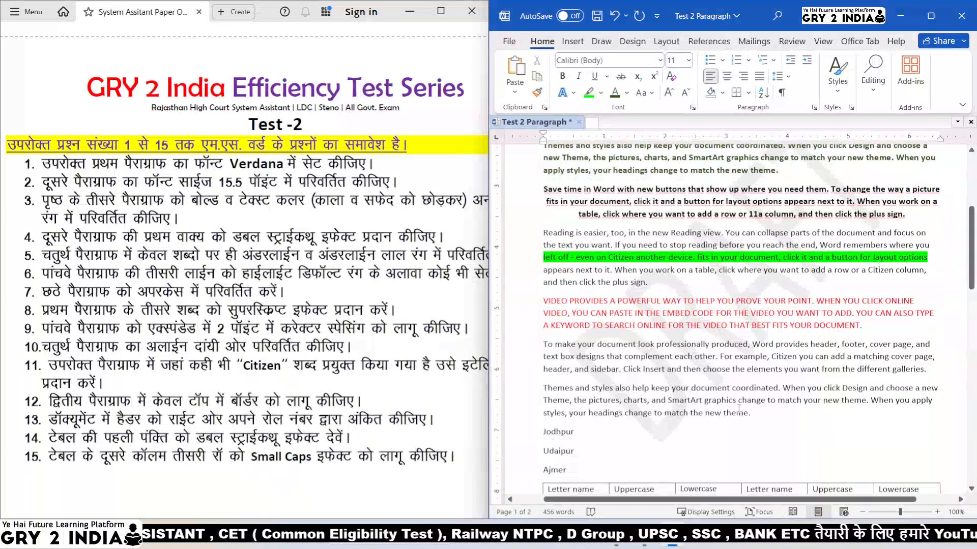
pyautogui.write('11')
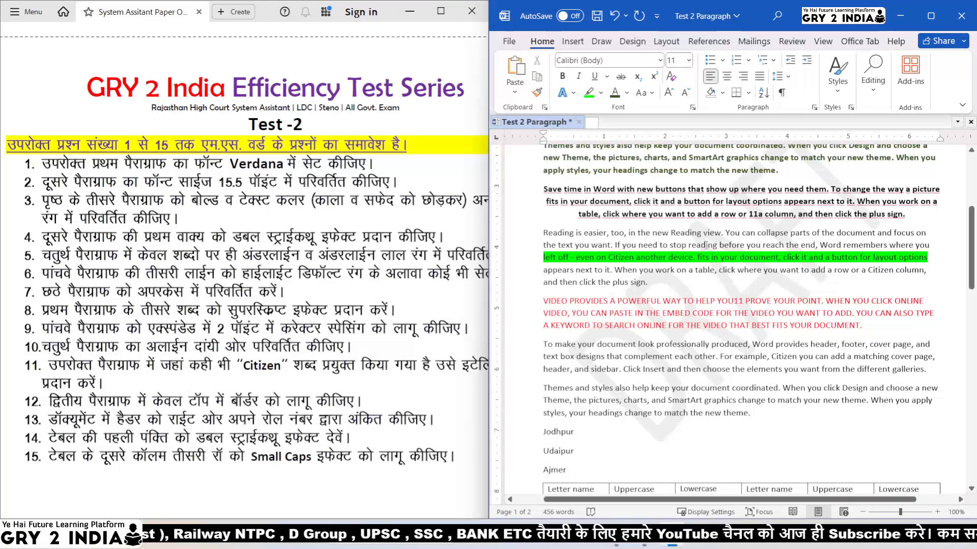
pyautogui.scroll(6, 706, 246)
pyautogui.click(574, 222)
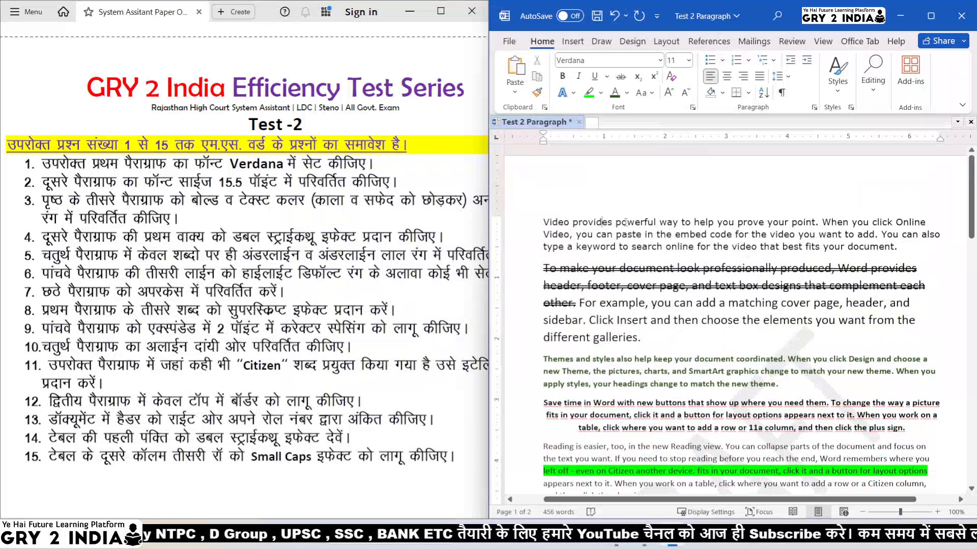
pyautogui.moveTo(617, 223); pyautogui.dragTo(660, 223)
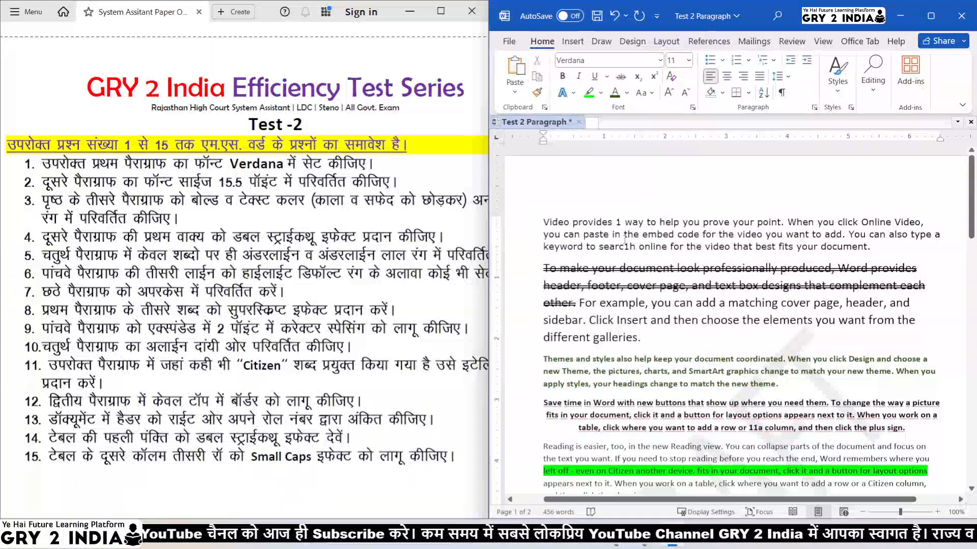
pyautogui.press('BackSpace')
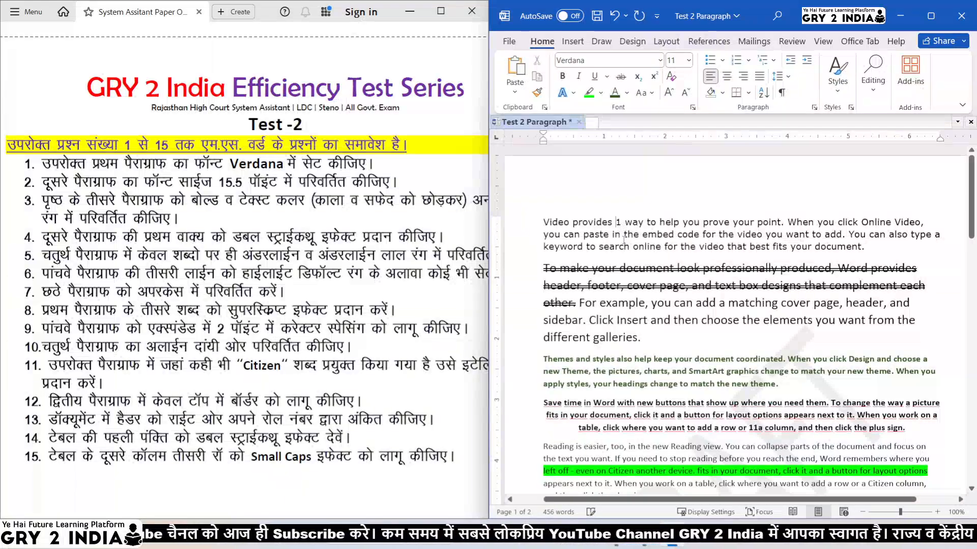
pyautogui.hotkey('ctrl', 'z')
pyautogui.hotkey('ctrl', 'z')
pyautogui.hotkey('ctrl', 'z')
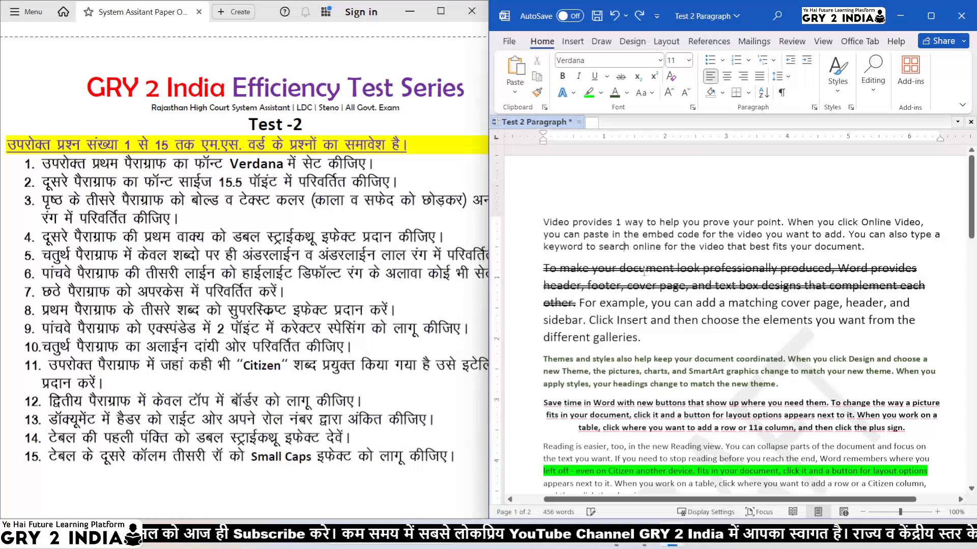
# - Apply superscript to "powerful", the third word of the first paragraph
pyautogui.click(636, 224)
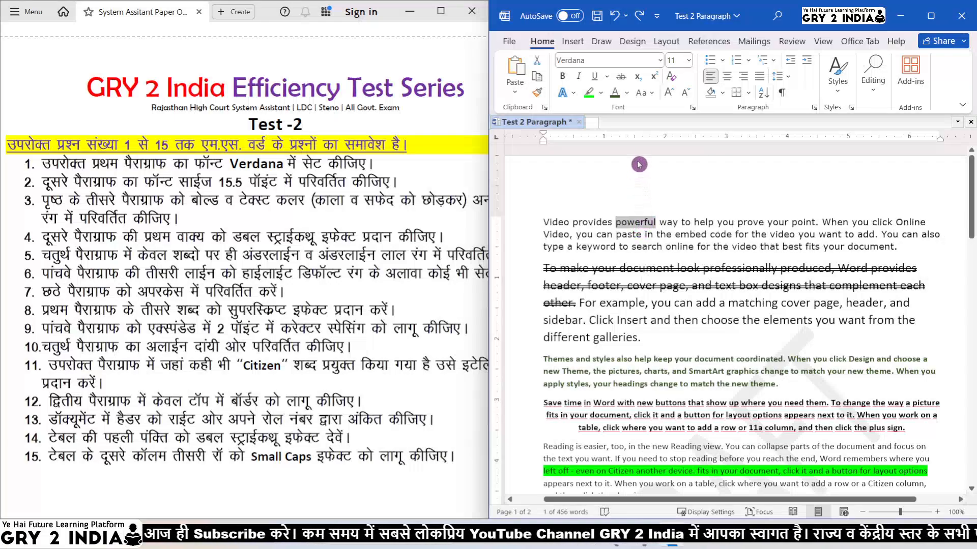
pyautogui.click(656, 77)
pyautogui.click(653, 222)
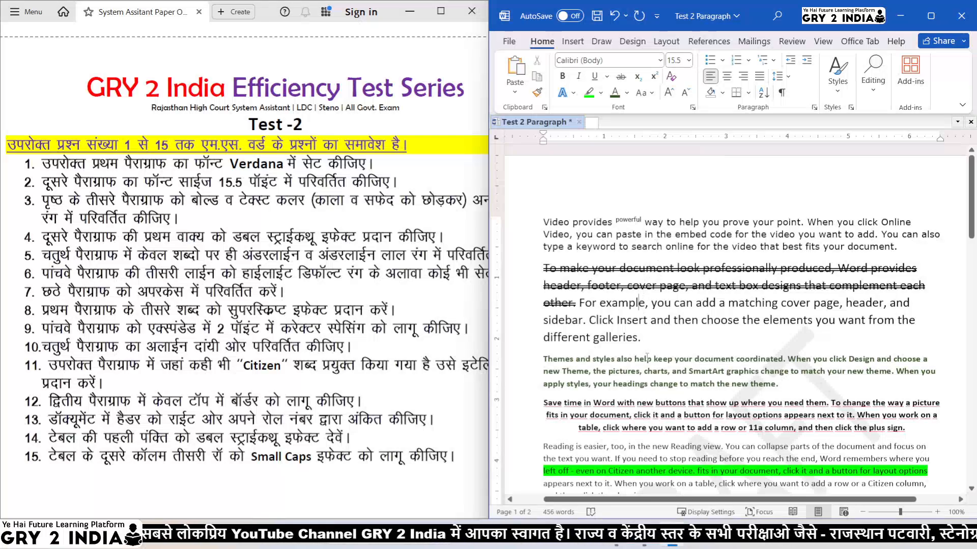
# - Set the character spacing of the whole fifth paragraph to Expanded in the advanced font settings
pyautogui.click(657, 459)
pyautogui.scroll(-1, 654, 467)
pyautogui.scroll(-1, 653, 467)
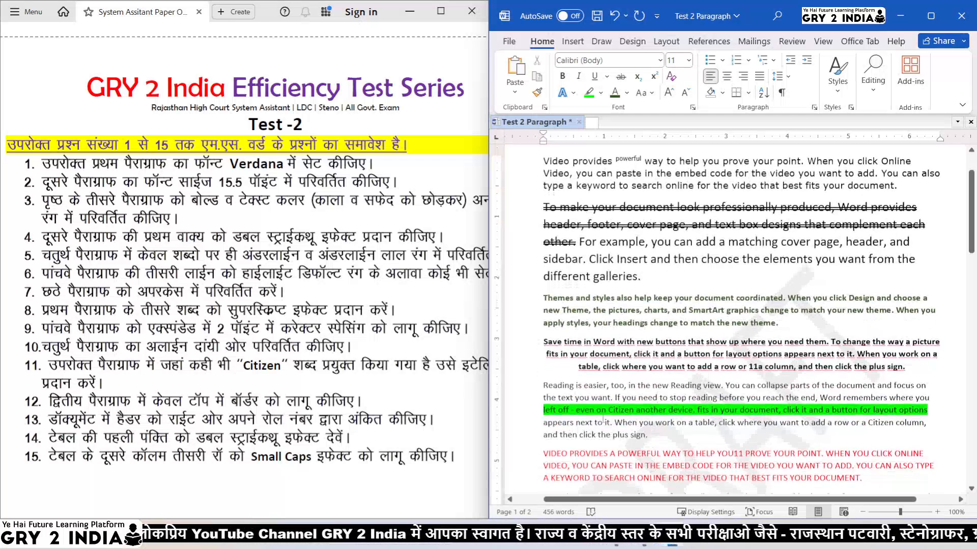
pyautogui.moveTo(543, 385); pyautogui.dragTo(646, 435)
pyautogui.scroll(-1, 660, 410)
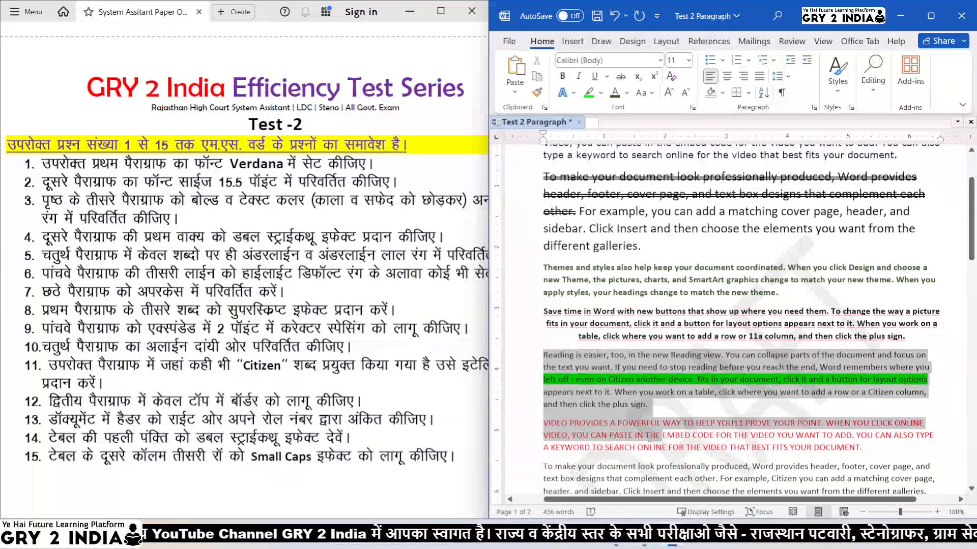
pyautogui.rightClick(657, 410)
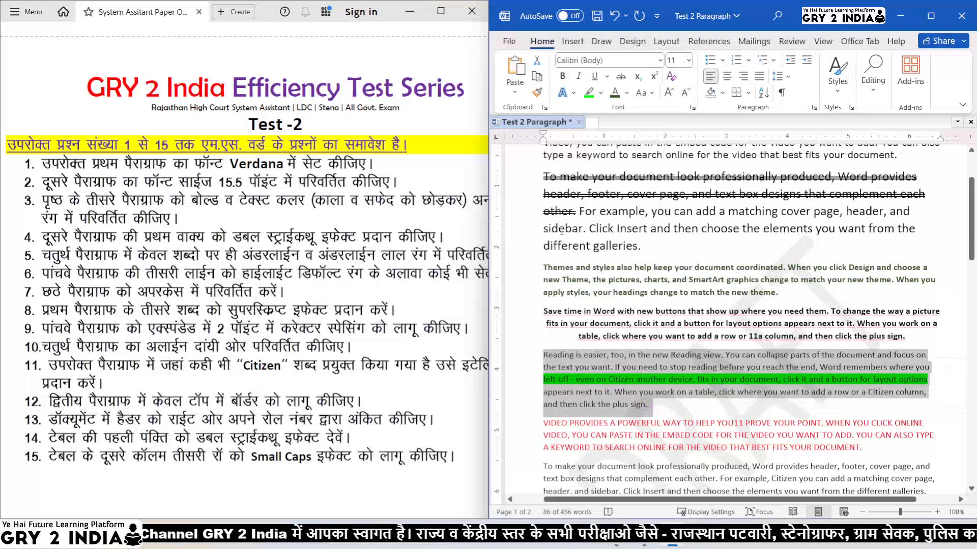
pyautogui.click(692, 108)
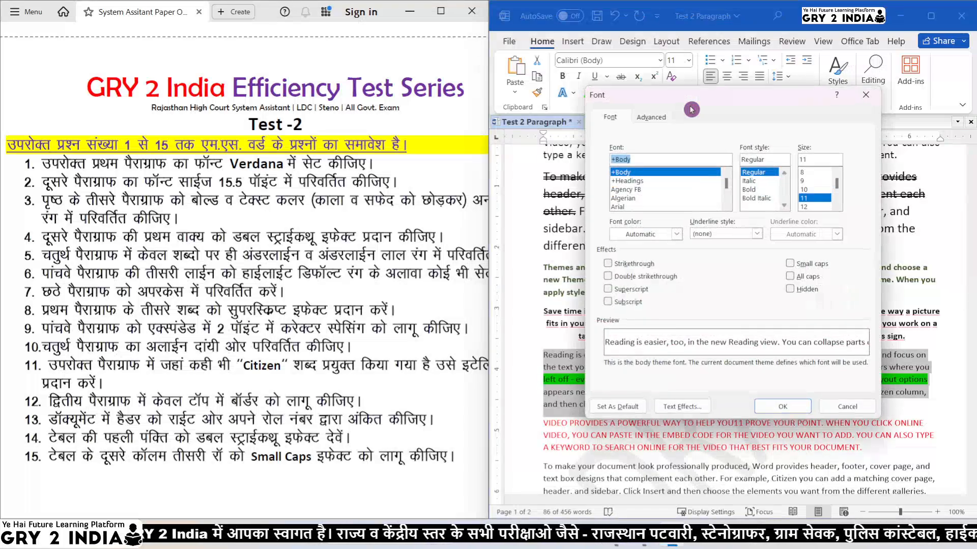
pyautogui.click(653, 117)
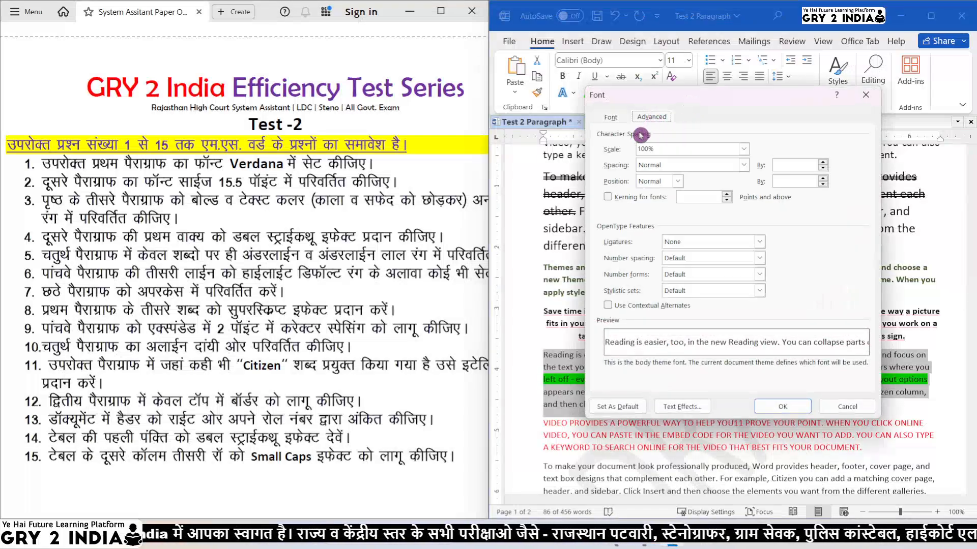
pyautogui.click(667, 168)
pyautogui.click(652, 186)
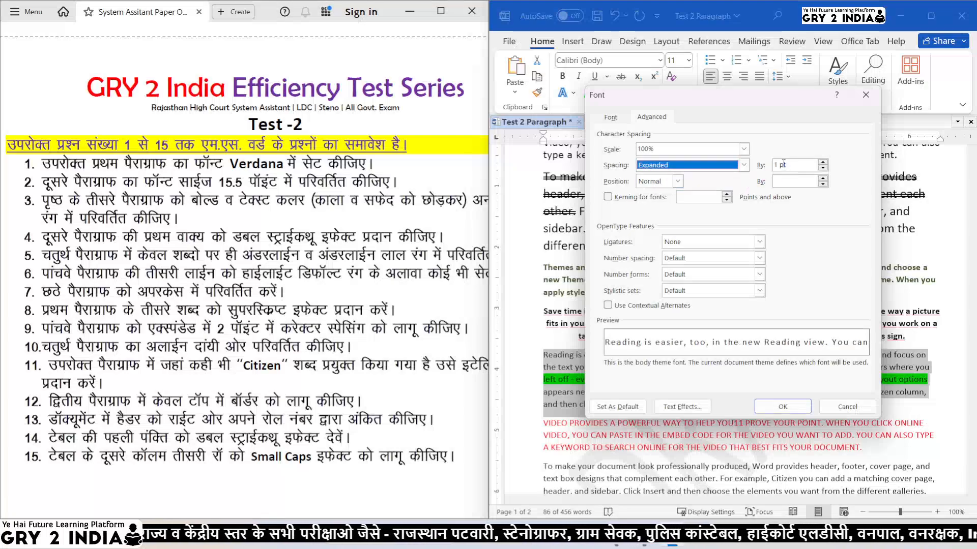
# - Set the fifth paragraph's expanded character spacing to 2 points and apply the font settings
pyautogui.click(823, 162)
pyautogui.click(823, 162)
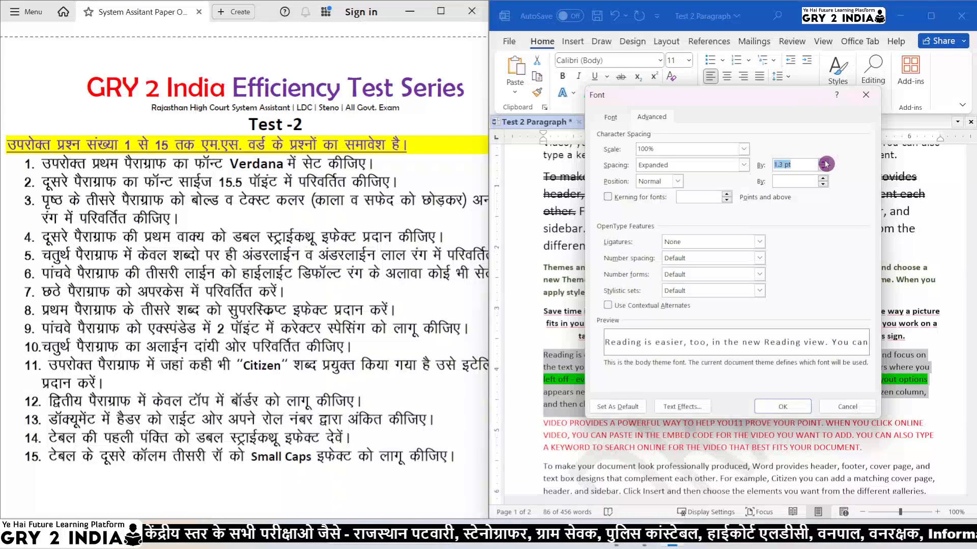
pyautogui.click(825, 162)
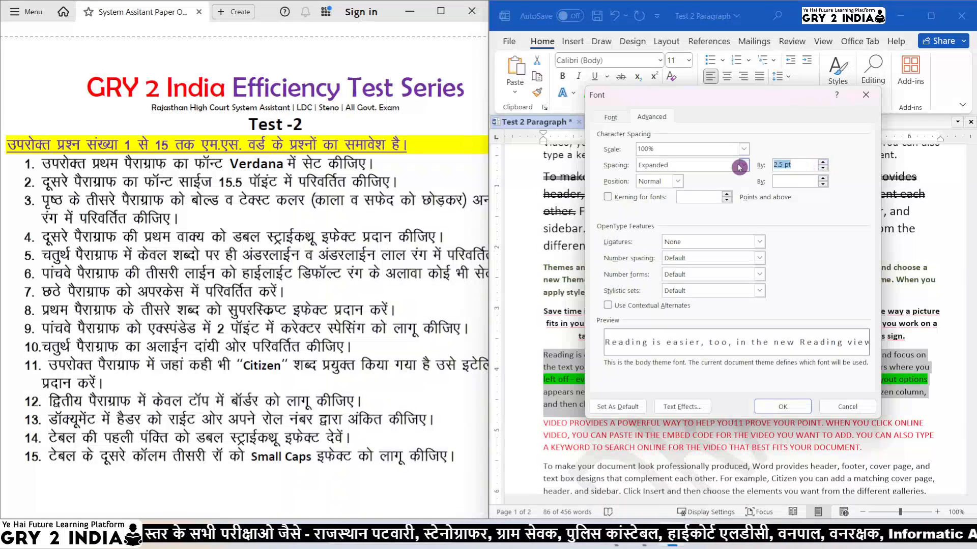
pyautogui.write('2')
pyautogui.click(785, 405)
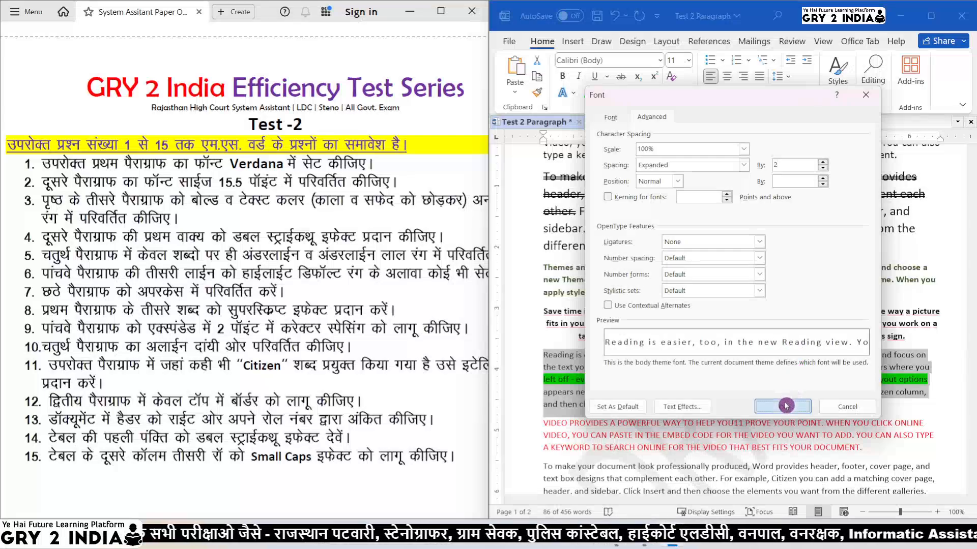
pyautogui.click(783, 429)
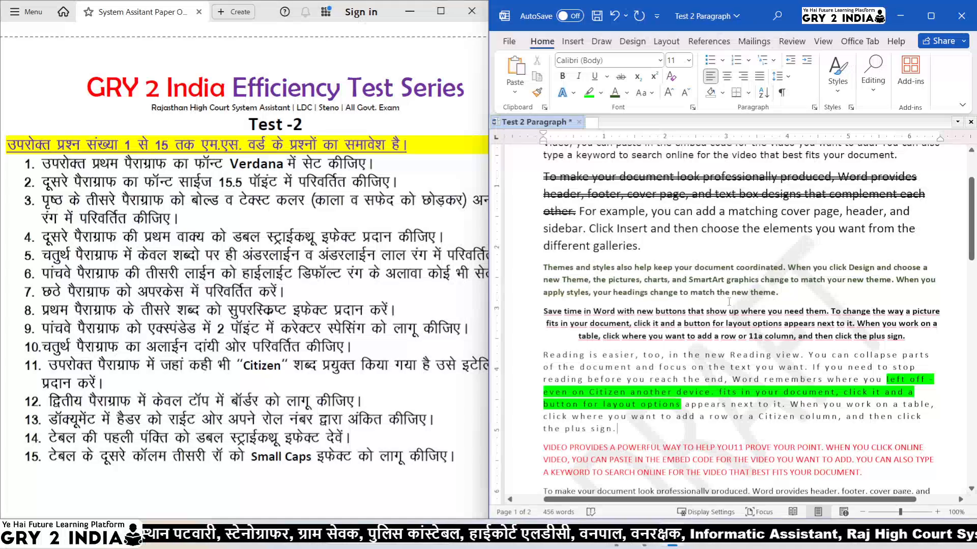
# - Right-align the bold, underlined fourth paragraph
pyautogui.scroll(3, 716, 262)
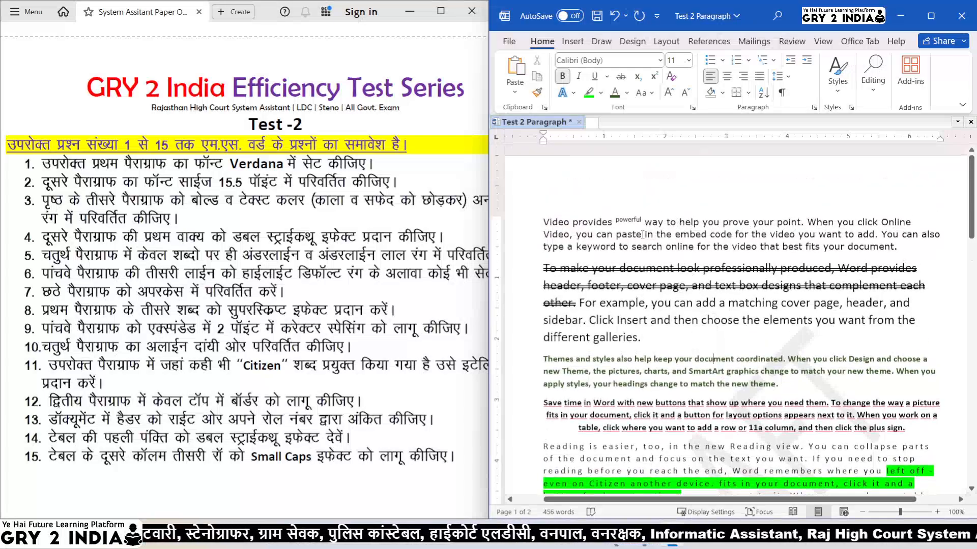
pyautogui.click(554, 401)
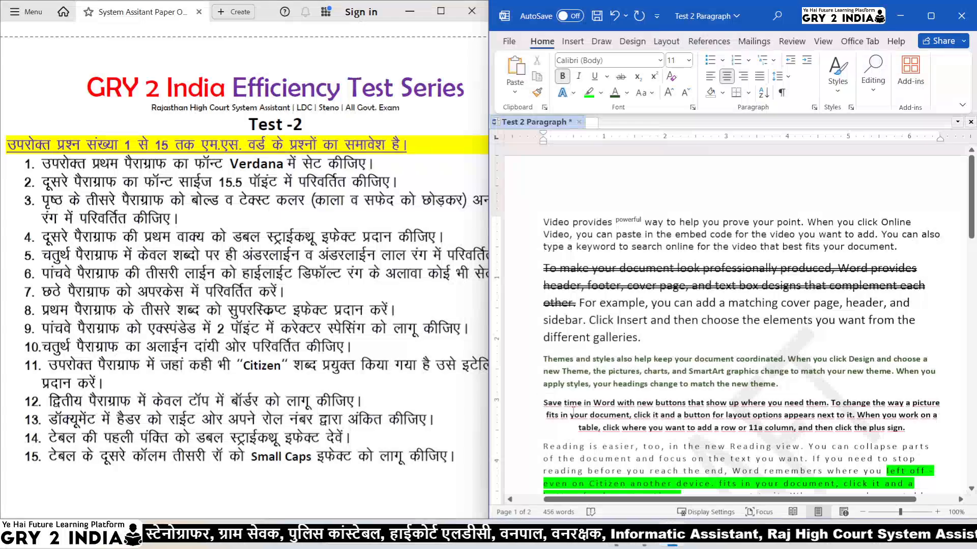
pyautogui.moveTo(545, 404); pyautogui.dragTo(911, 429)
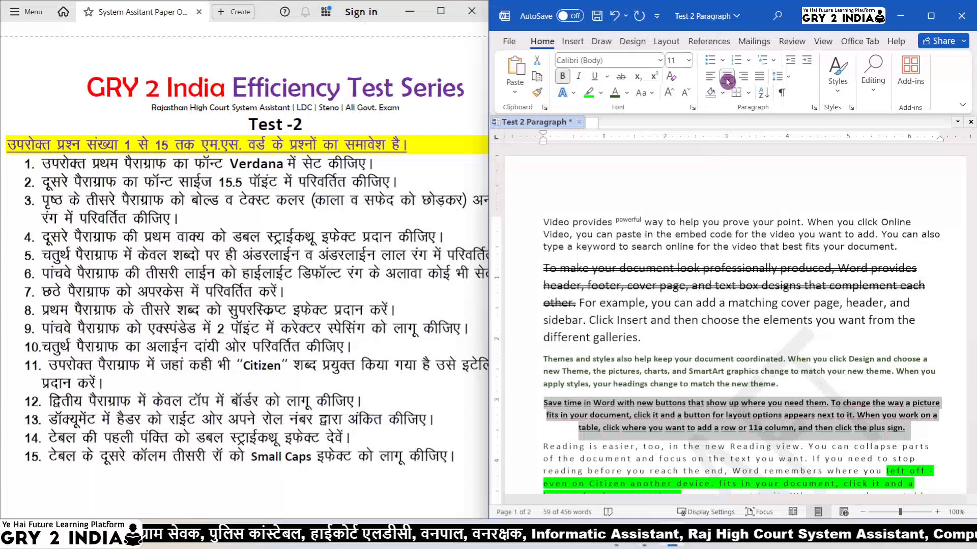
pyautogui.click(749, 81)
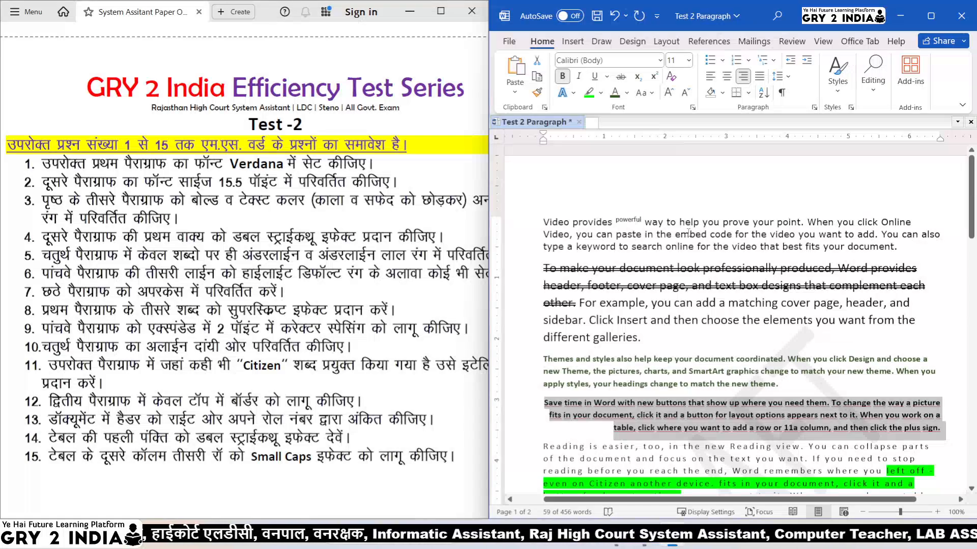
# - Use Advanced Find from the document start to find "citizen" and italicize its first occurrence in the fifth paragraph
pyautogui.click(547, 219)
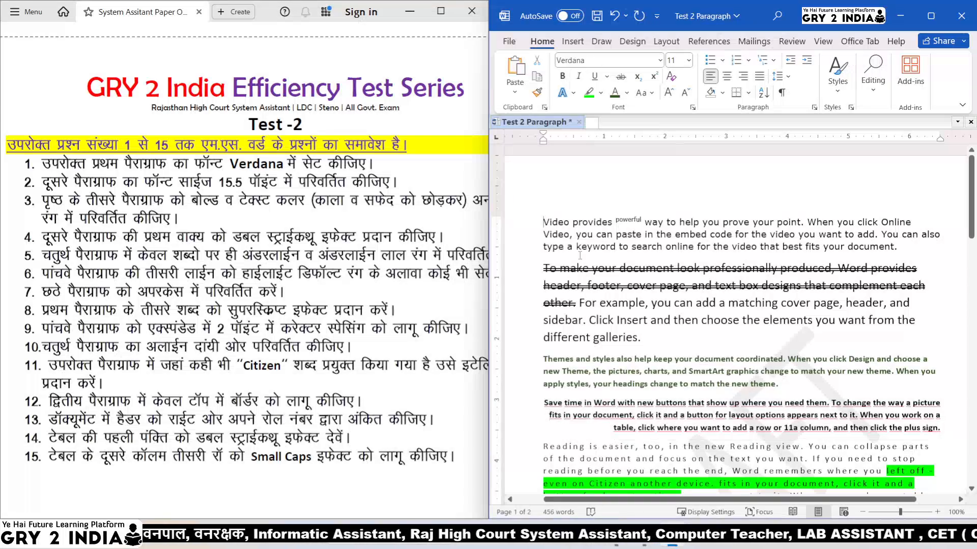
pyautogui.scroll(-3, 606, 292)
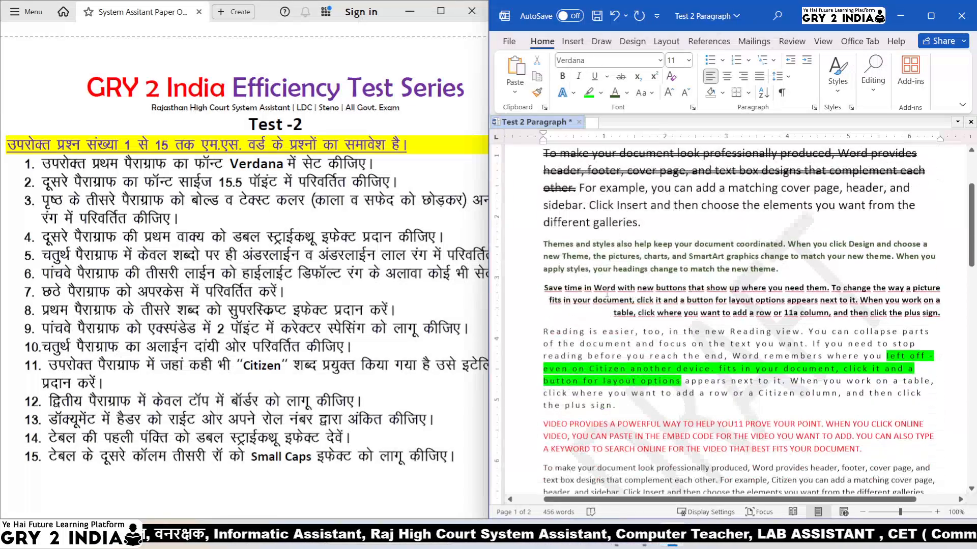
pyautogui.scroll(3, 606, 292)
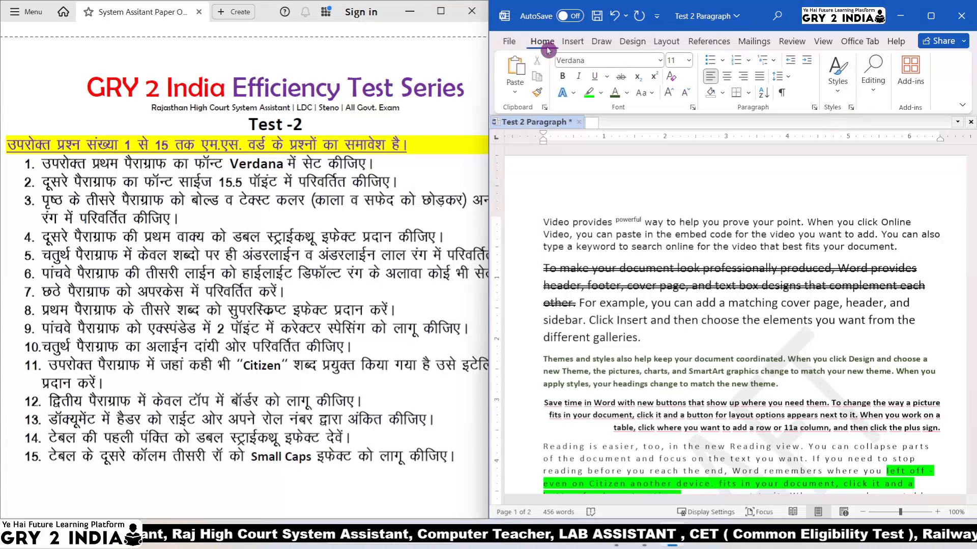
pyautogui.click(871, 86)
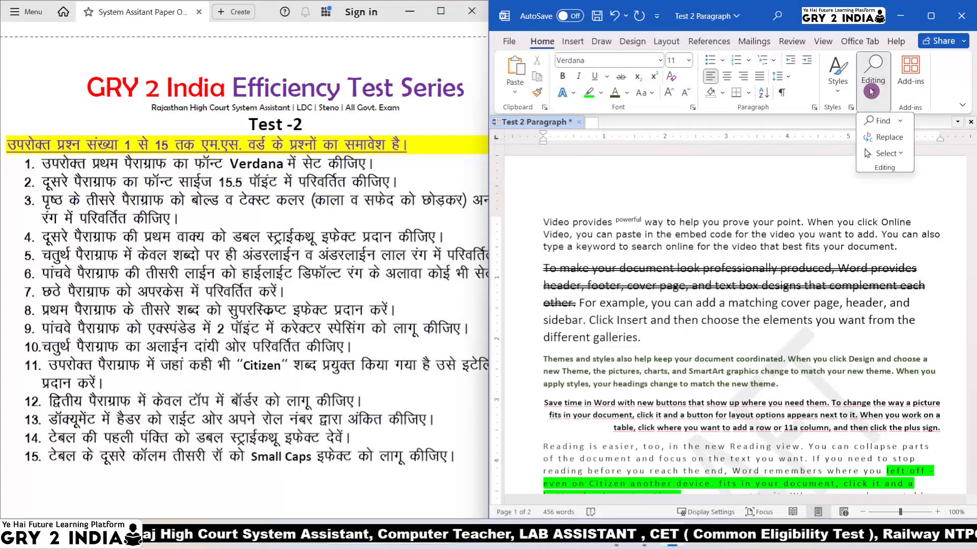
pyautogui.click(900, 121)
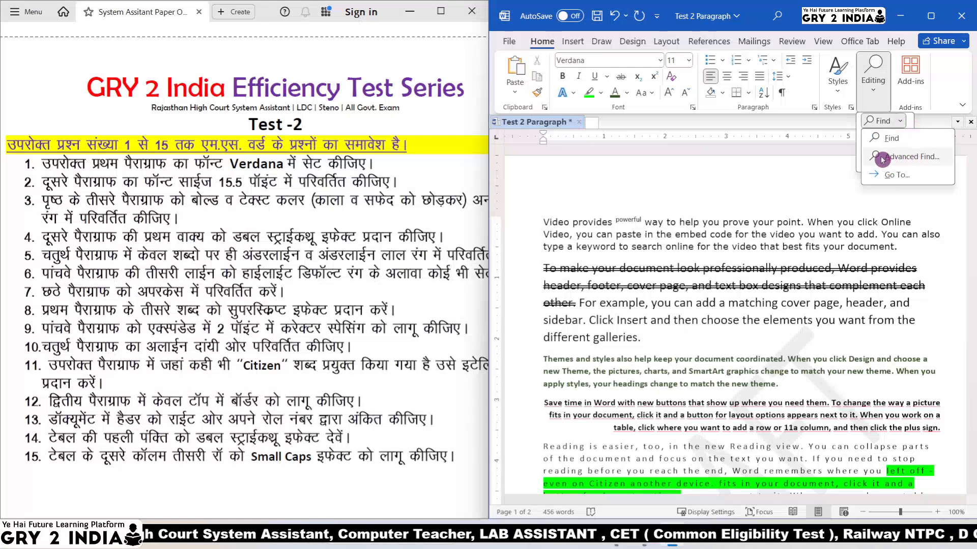
pyautogui.click(907, 158)
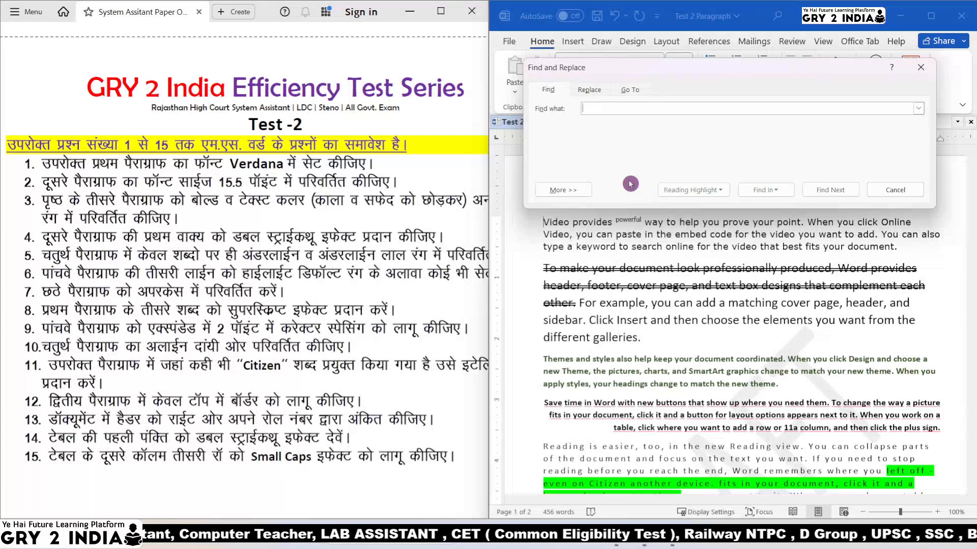
pyautogui.write('citizen')
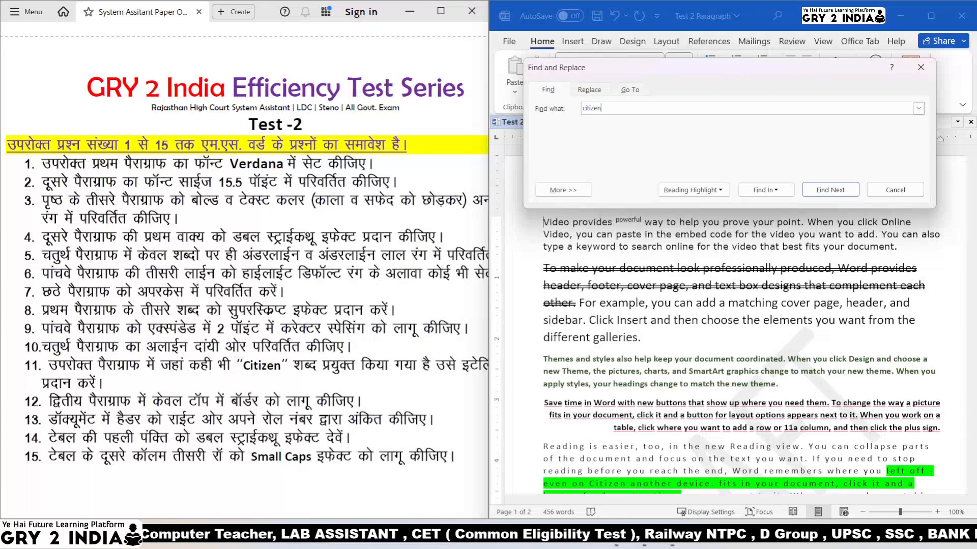
pyautogui.click(839, 192)
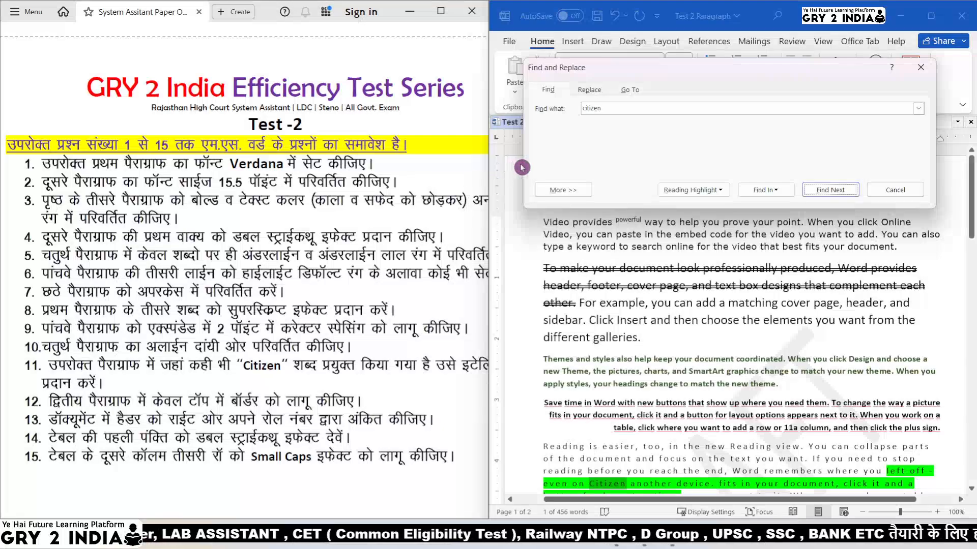
pyautogui.moveTo(671, 69); pyautogui.dragTo(738, 197)
pyautogui.click(577, 78)
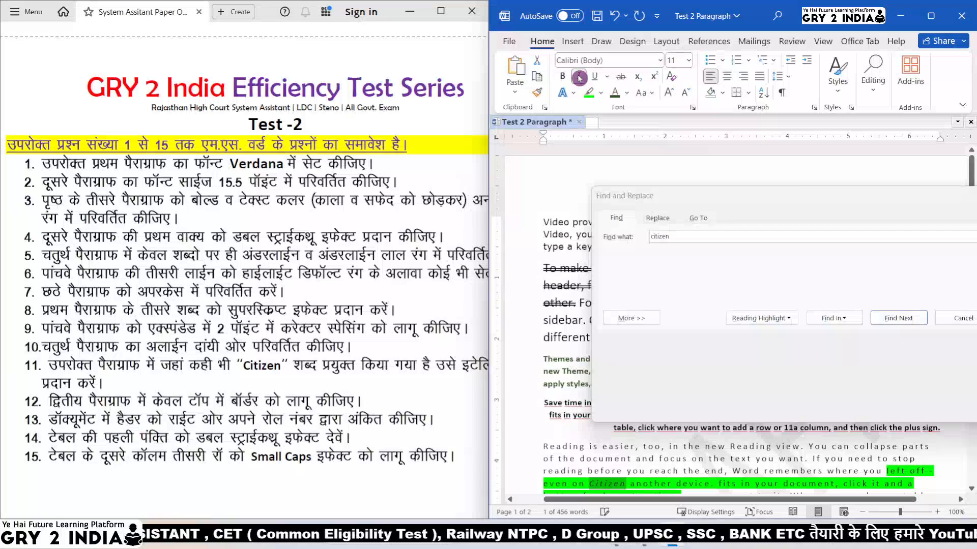
# - Italicize the second "Citizen" in the fifth paragraph and find the next occurrence in the document
pyautogui.click(900, 318)
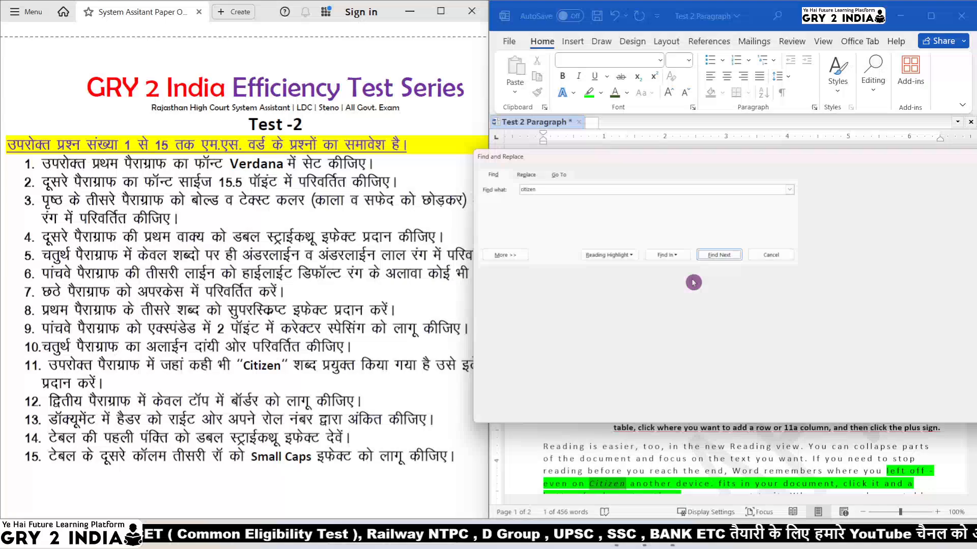
pyautogui.click(717, 256)
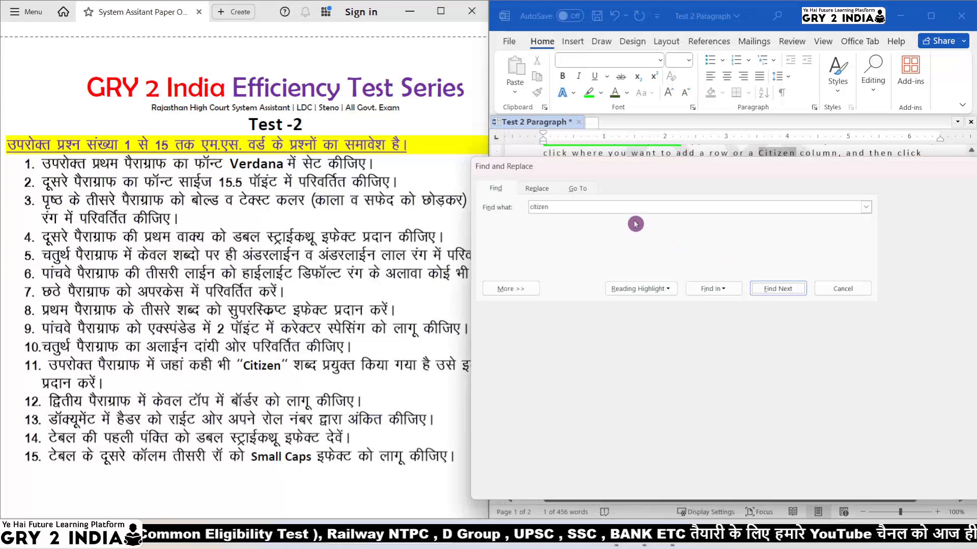
pyautogui.click(579, 78)
pyautogui.click(777, 288)
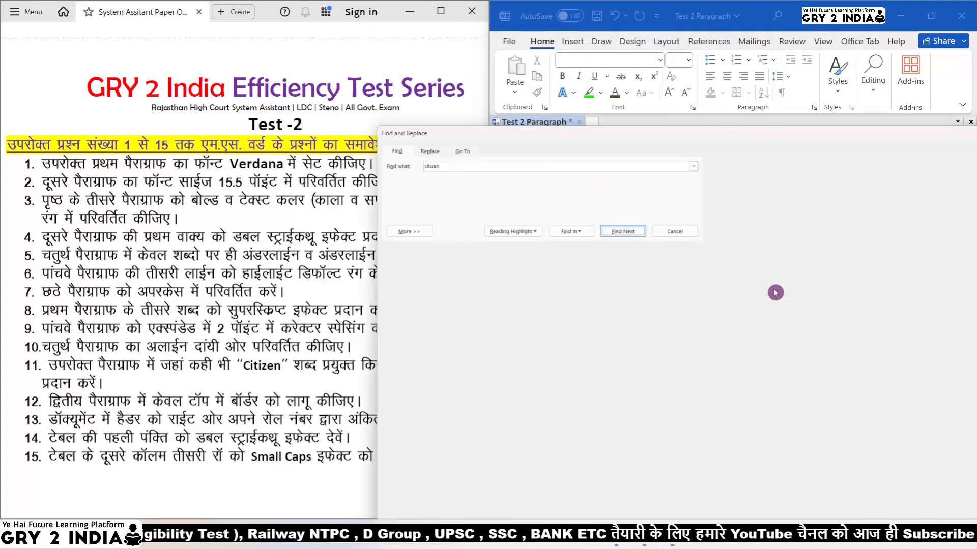
pyautogui.click(579, 79)
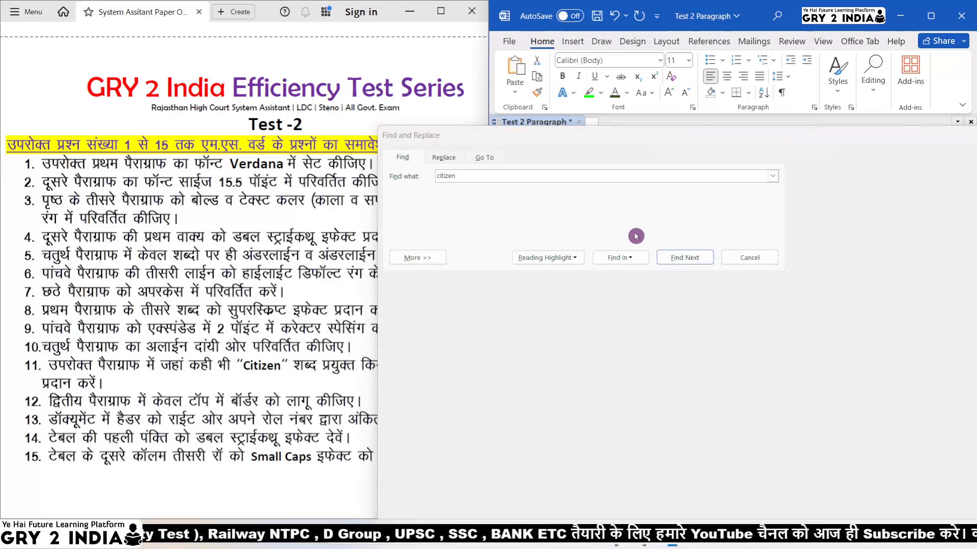
pyautogui.click(674, 259)
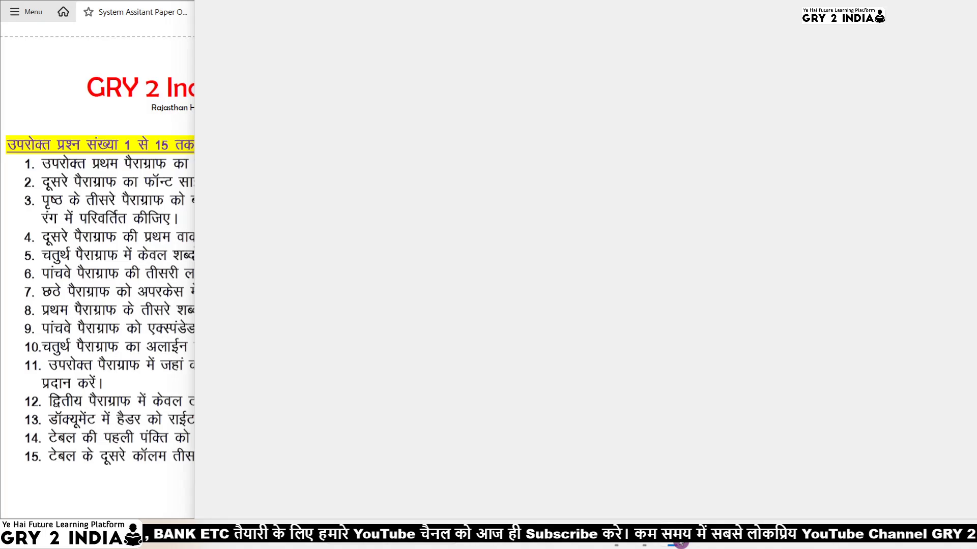
# - Bring the Test 2 Paragraph document window back into view beside the question paper
pyautogui.click(680, 543)
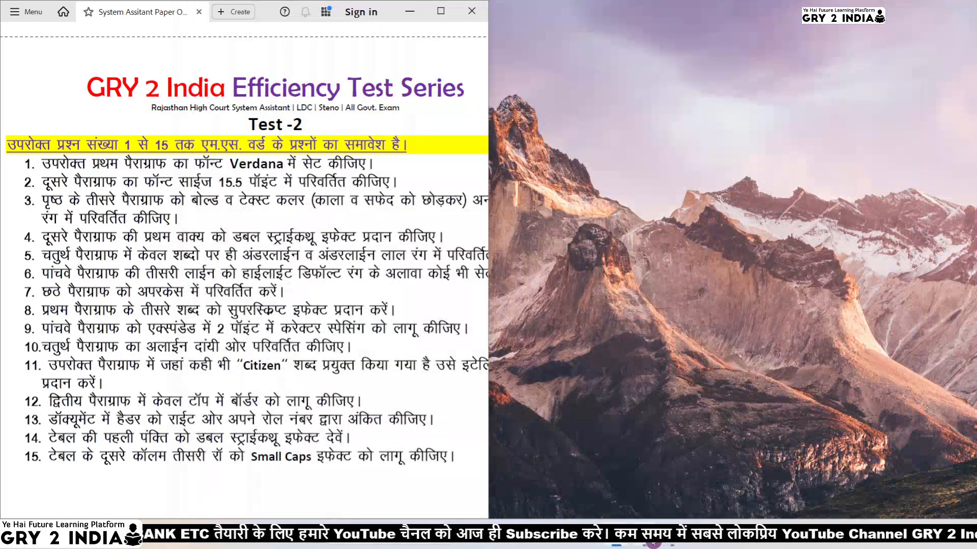
pyautogui.click(674, 542)
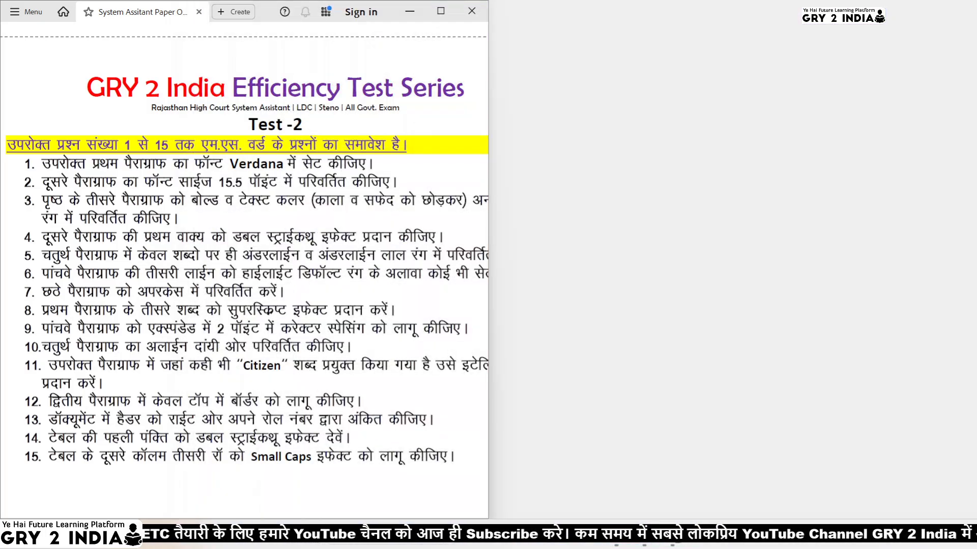
pyautogui.click(591, 154)
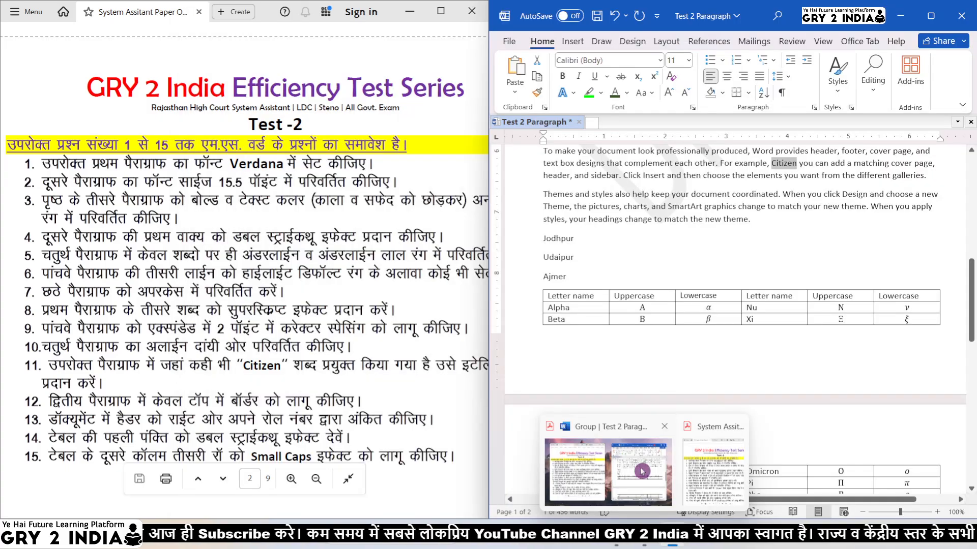
pyautogui.click(641, 470)
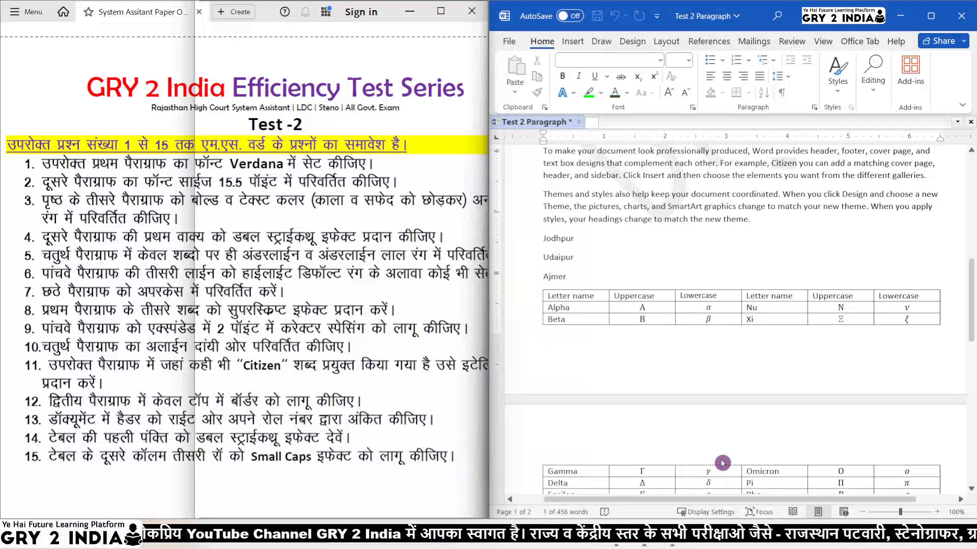
pyautogui.moveTo(644, 534)
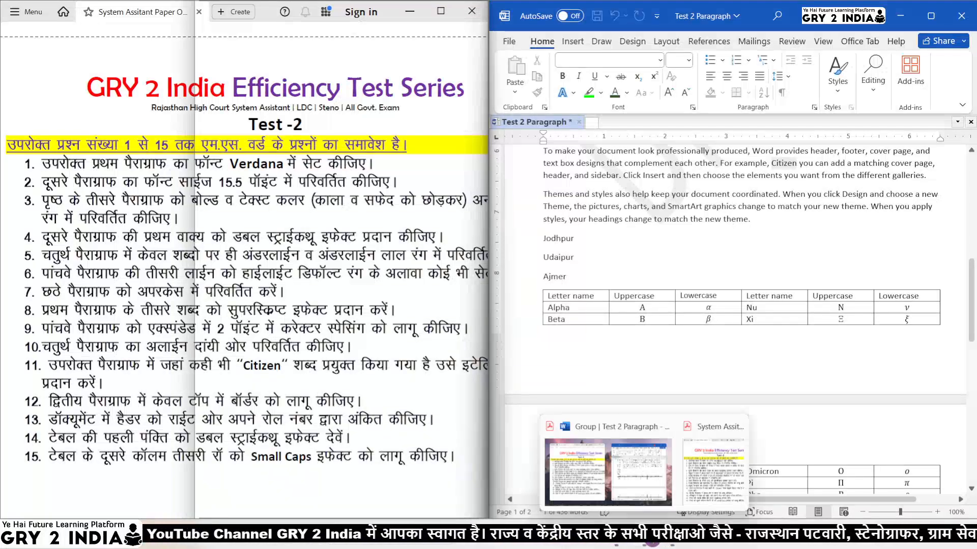
pyautogui.click(633, 479)
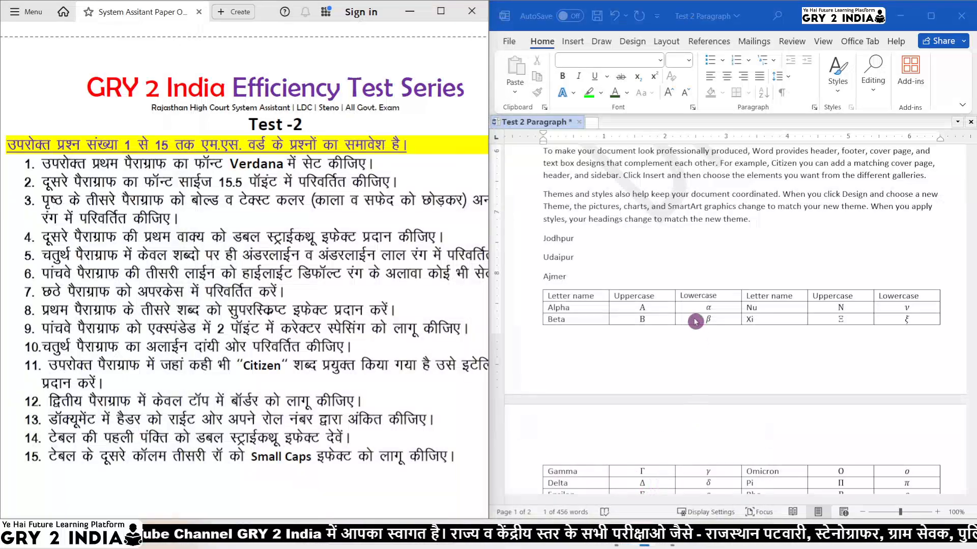
pyautogui.click(624, 228)
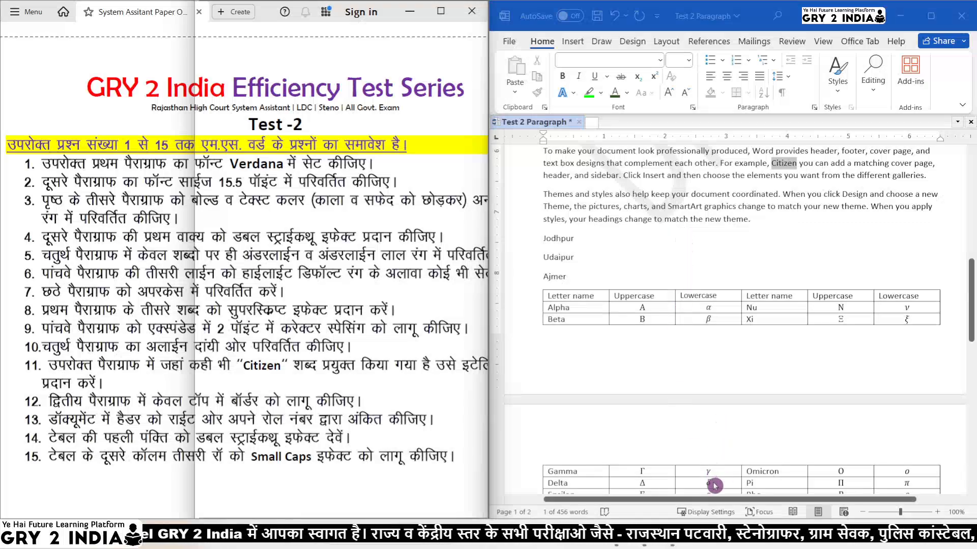
pyautogui.moveTo(702, 537)
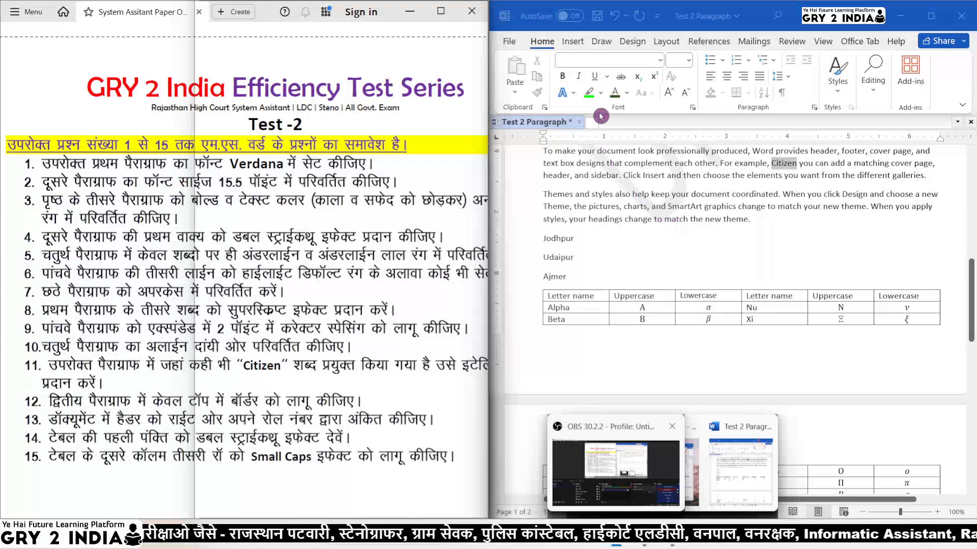
pyautogui.click(696, 274)
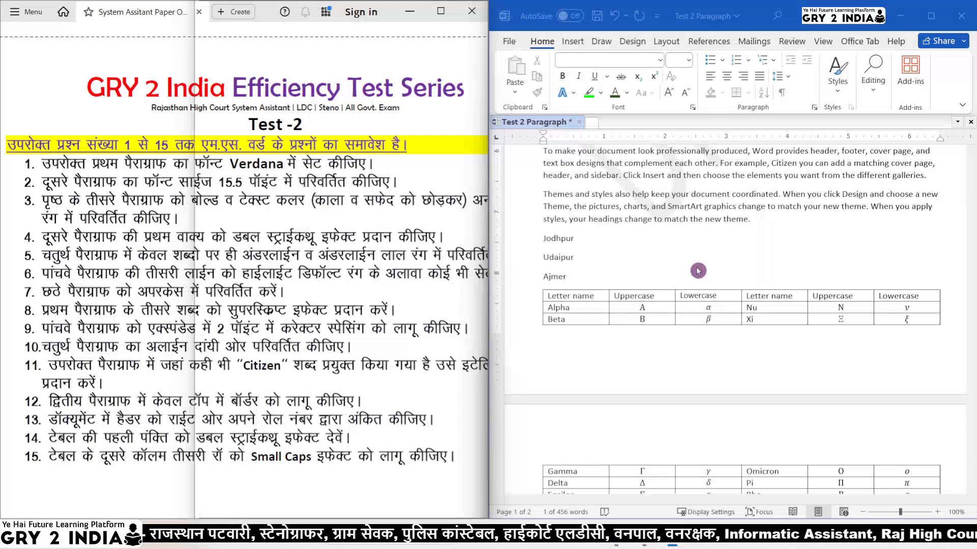
pyautogui.hotkey('ctrl', 'f')
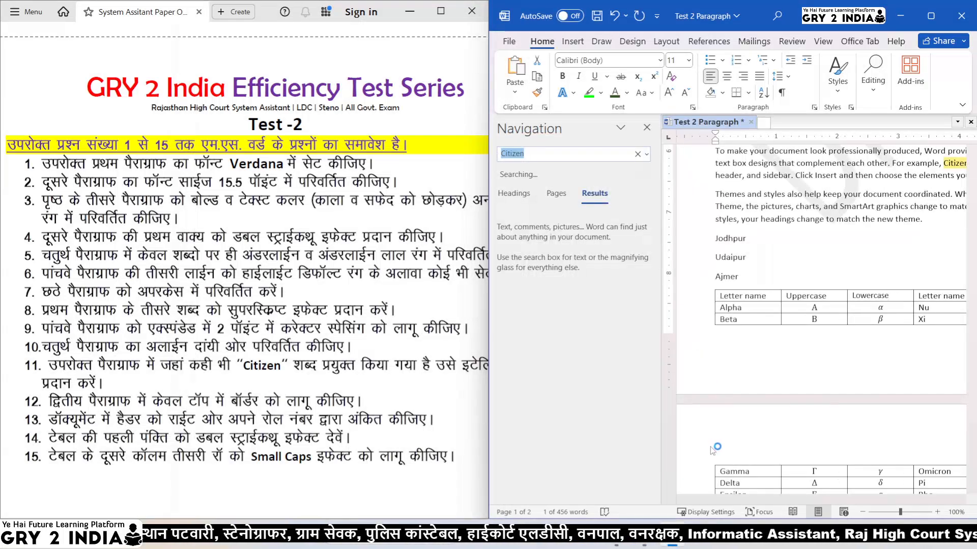
pyautogui.press('Escape')
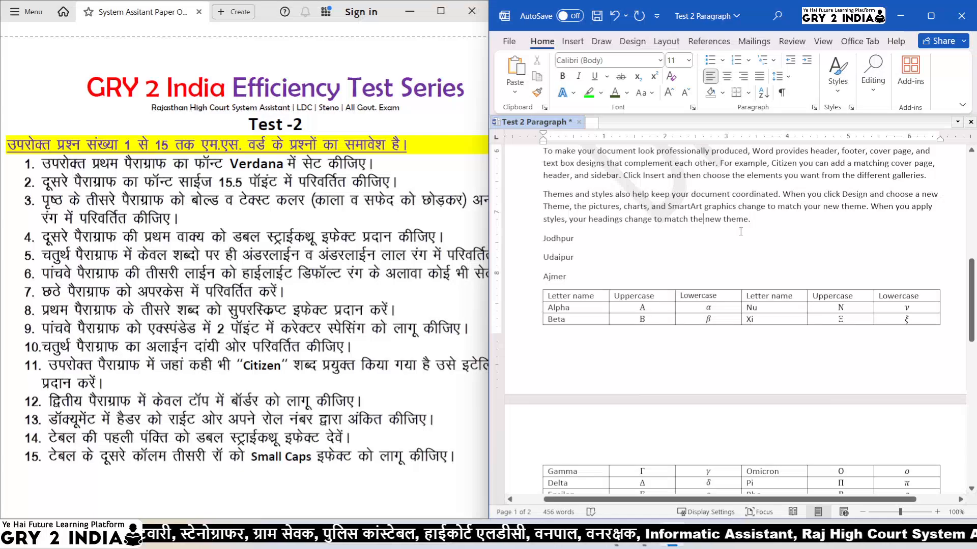
pyautogui.scroll(10, 702, 227)
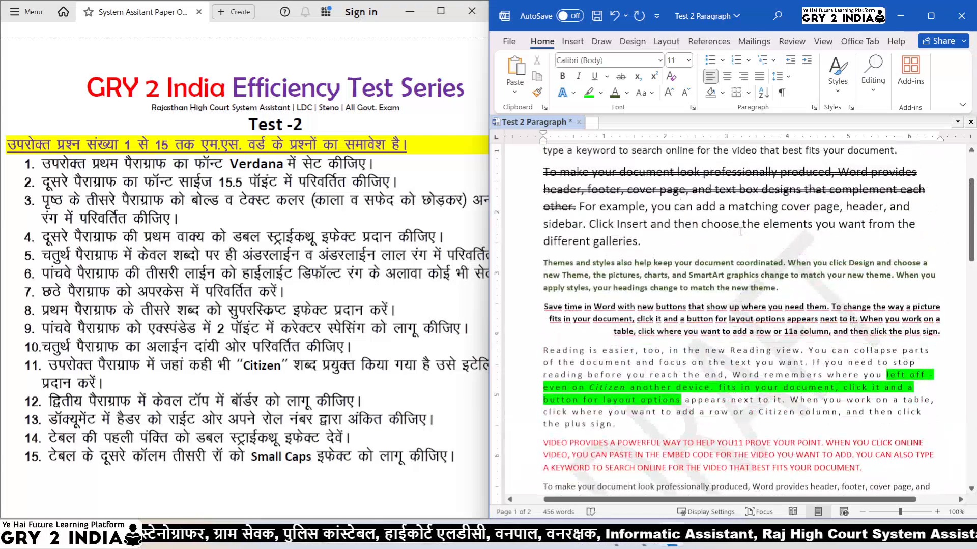
pyautogui.scroll(-4, 741, 232)
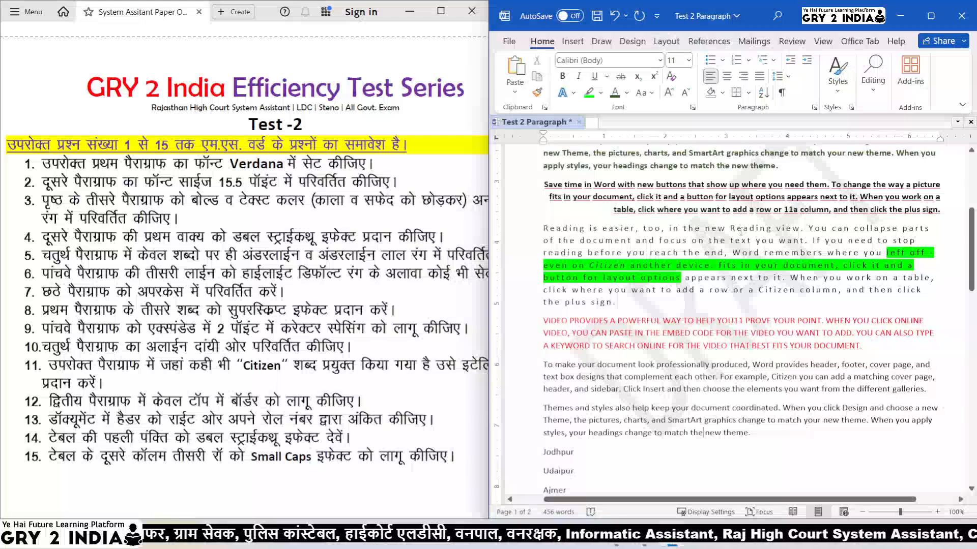
pyautogui.scroll(4, 686, 278)
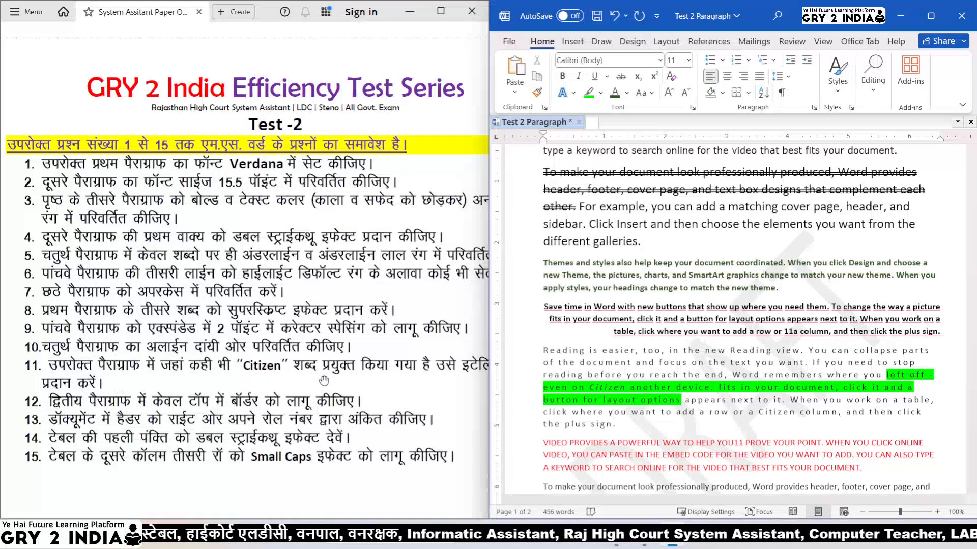
pyautogui.click(875, 92)
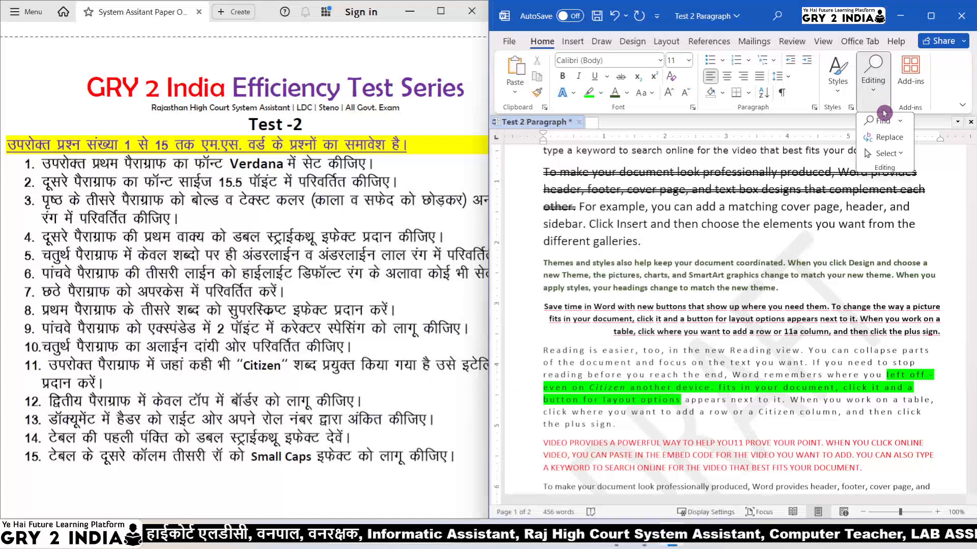
pyautogui.click(799, 240)
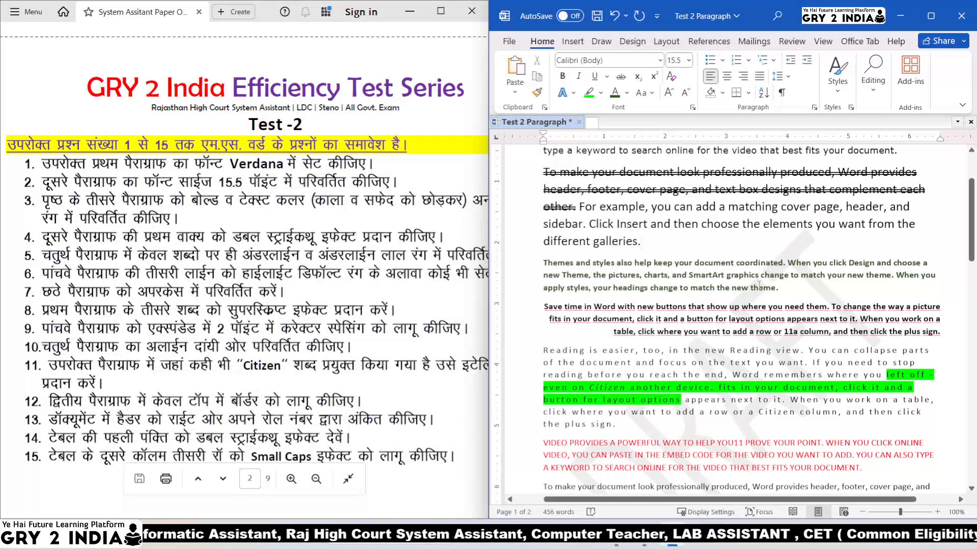
# - Apply only a top border to the second paragraph, which begins "To make your document look professionally produced"
pyautogui.scroll(3, 536, 237)
pyautogui.moveTo(540, 265); pyautogui.dragTo(647, 340)
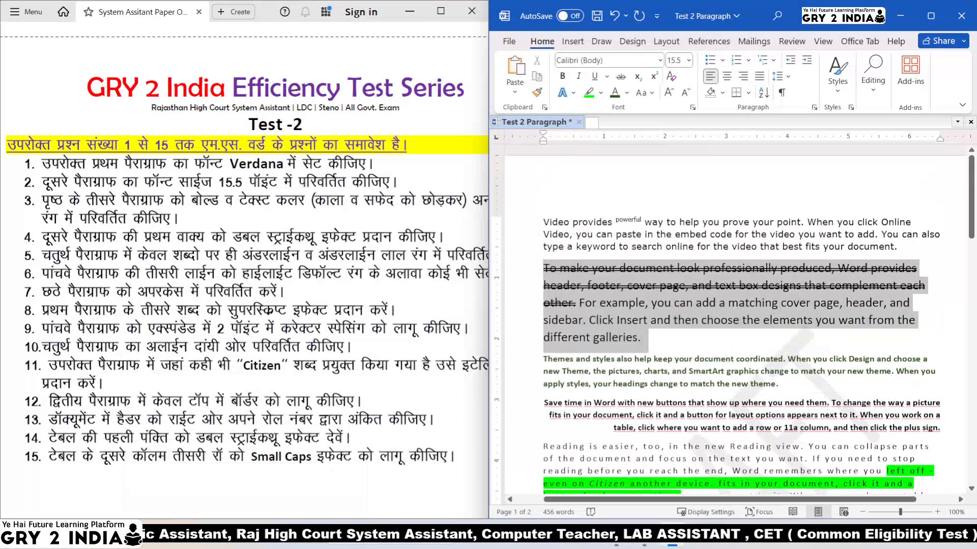
pyautogui.click(748, 93)
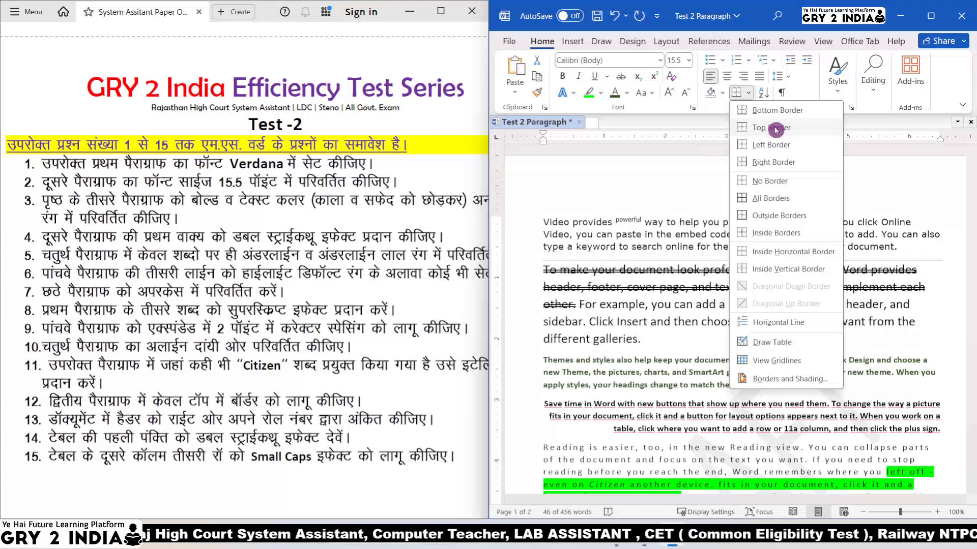
pyautogui.click(775, 129)
pyautogui.press('Right')
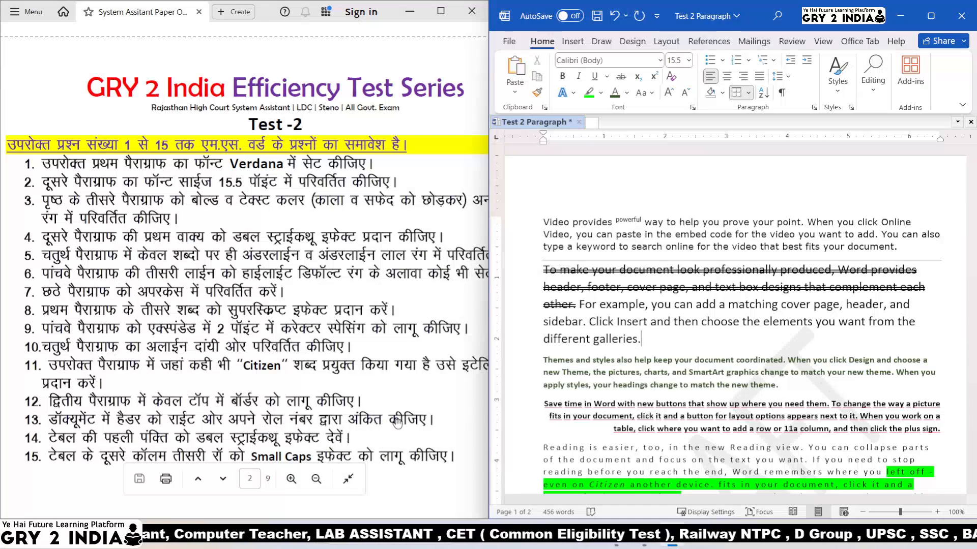
# - Open the document header for editing and enter "Roll No." followed by the candidate's roll number
pyautogui.click(578, 42)
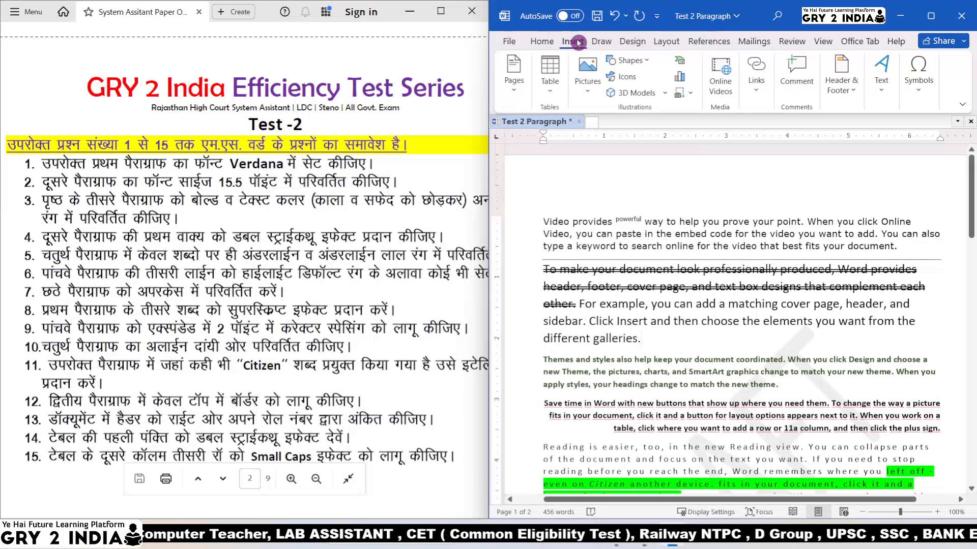
pyautogui.click(840, 76)
pyautogui.click(837, 128)
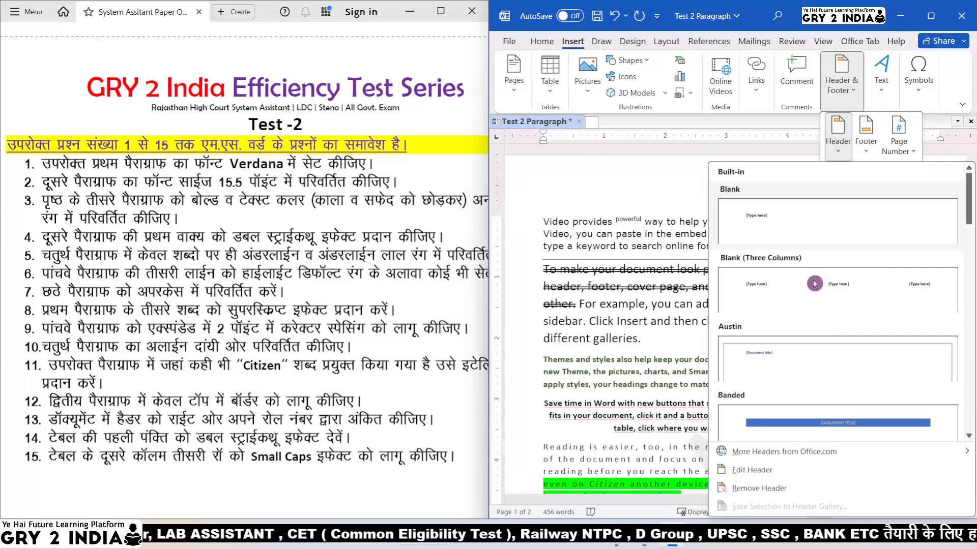
pyautogui.click(739, 471)
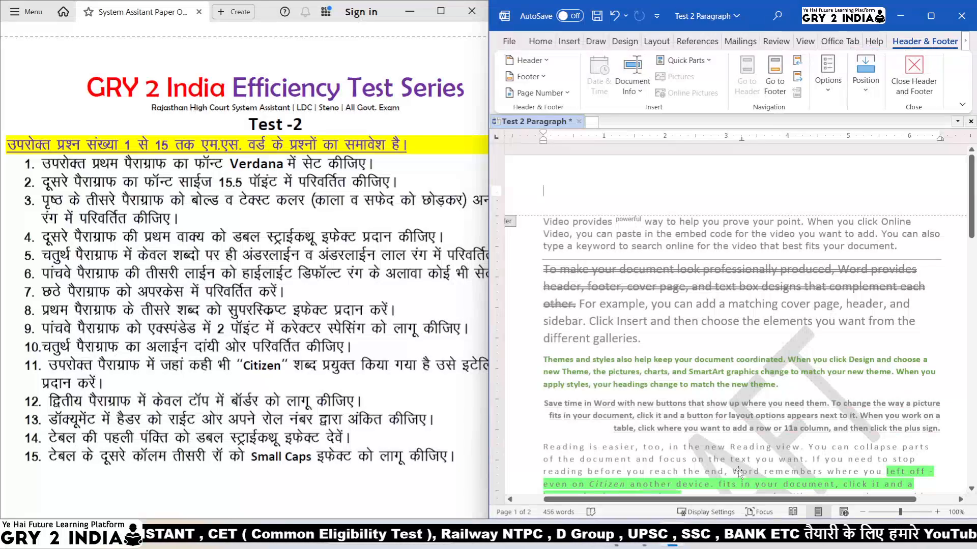
pyautogui.write('R')
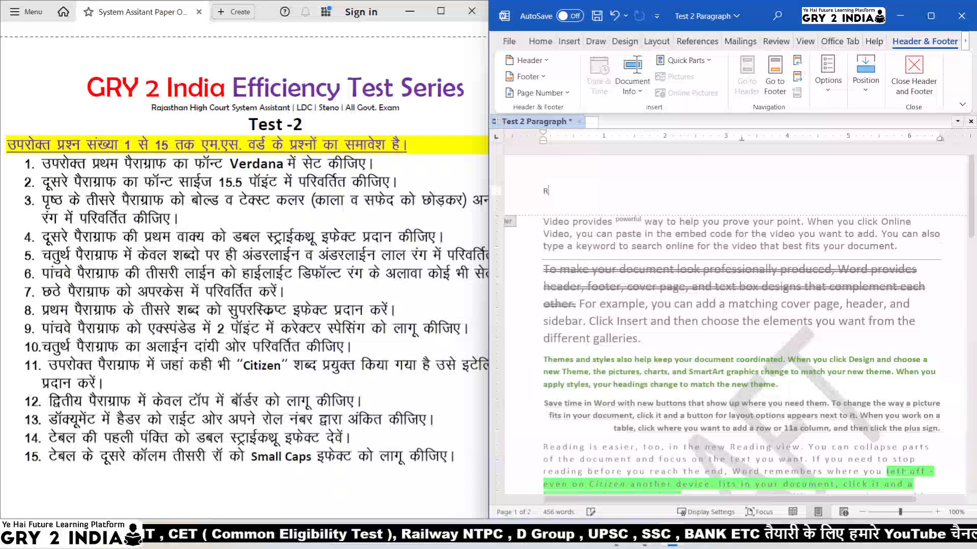
pyautogui.write('oll No. ')
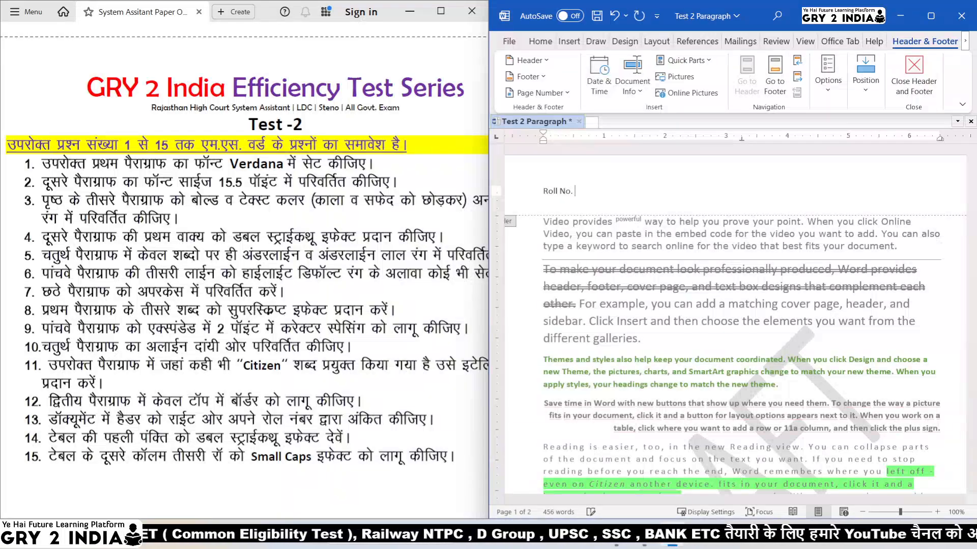
pyautogui.write('4545454')
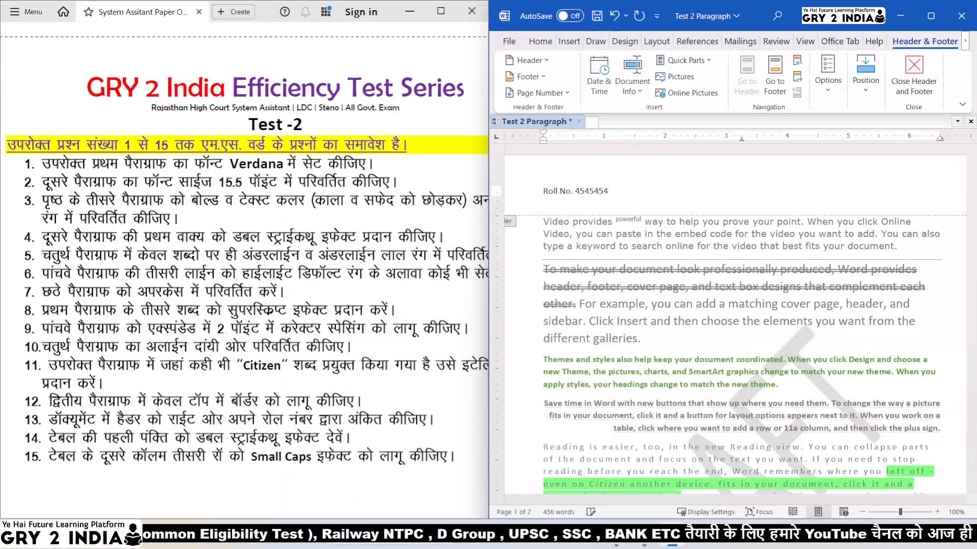
# - Right-align the roll number text in the header and close header editing
pyautogui.click(540, 41)
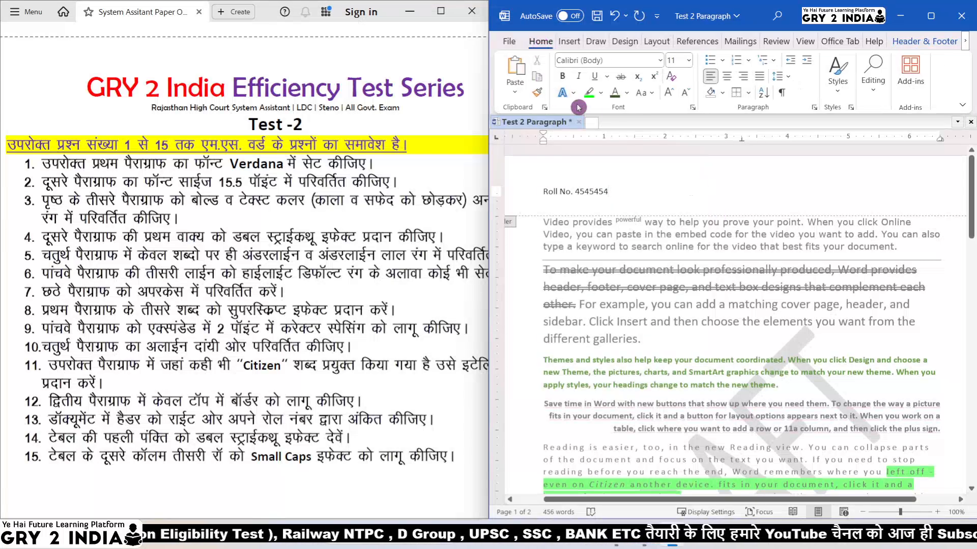
pyautogui.click(744, 77)
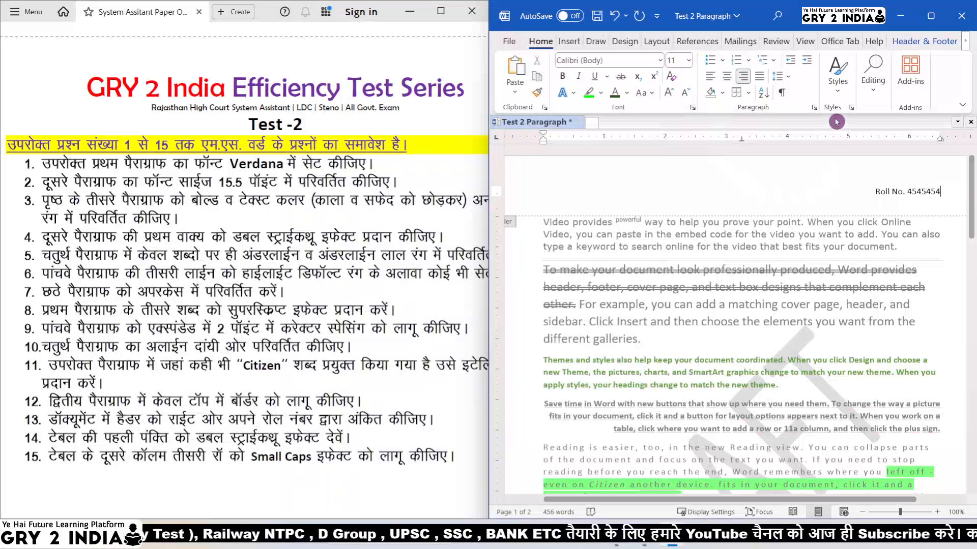
pyautogui.click(923, 45)
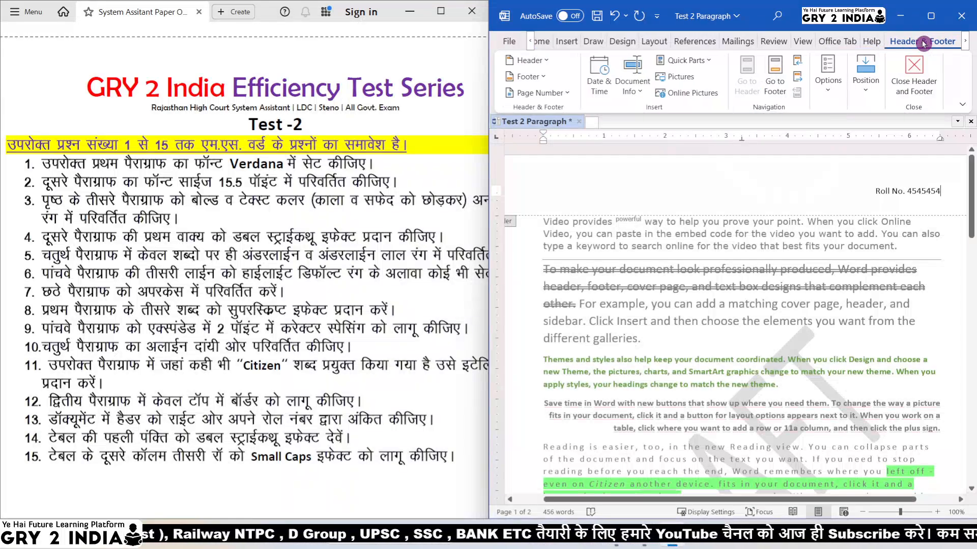
pyautogui.click(914, 89)
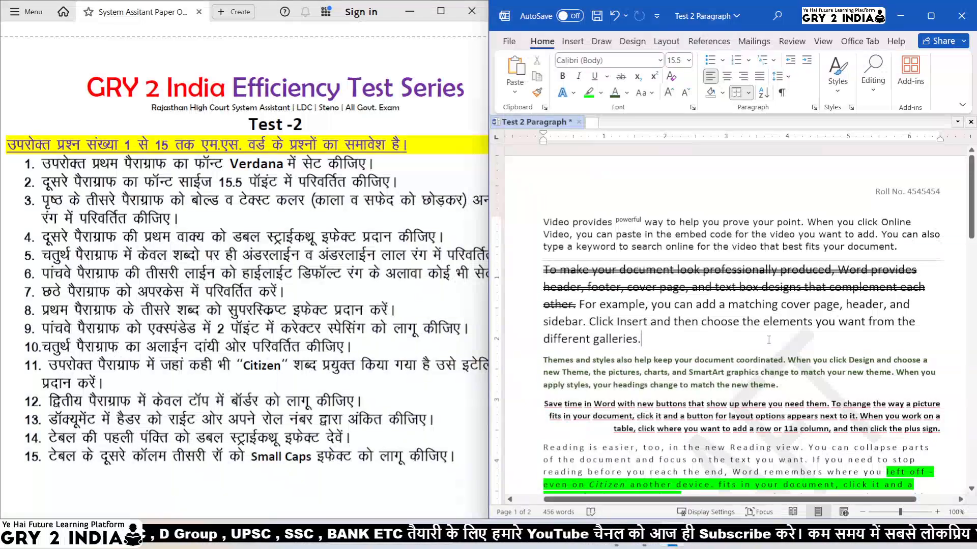
# - Apply the Double strikethrough font effect to the first row of the letter-name table
pyautogui.scroll(-5, 769, 340)
pyautogui.scroll(-5, 769, 340)
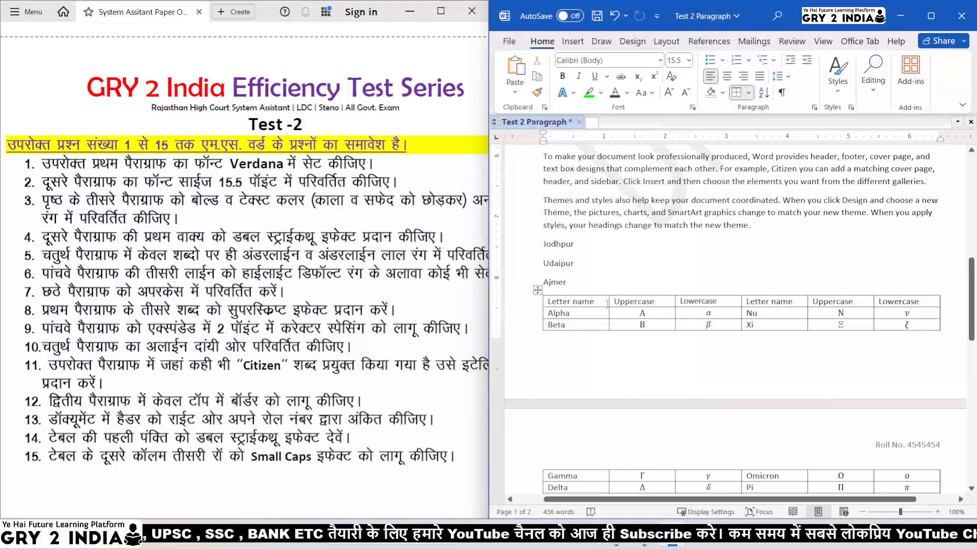
pyautogui.moveTo(544, 303); pyautogui.dragTo(906, 302)
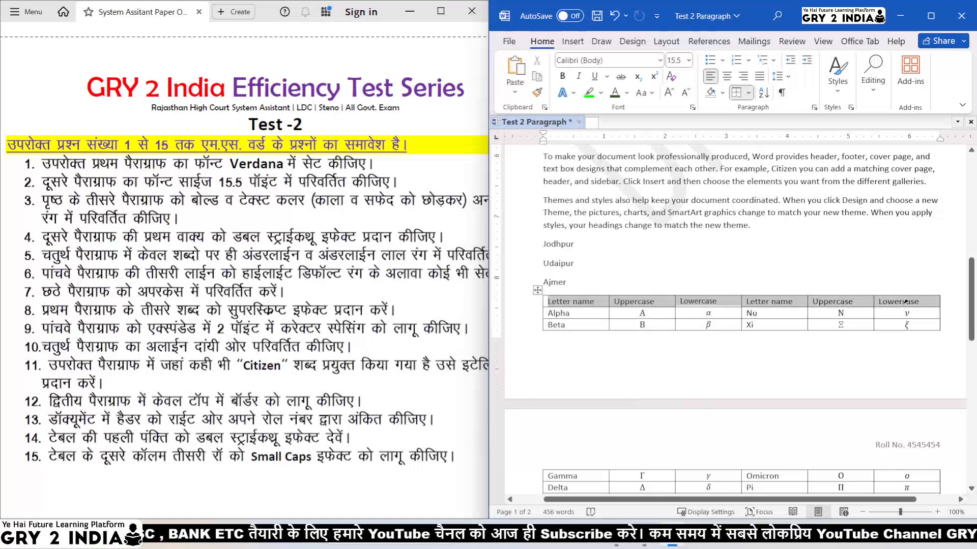
pyautogui.click(692, 106)
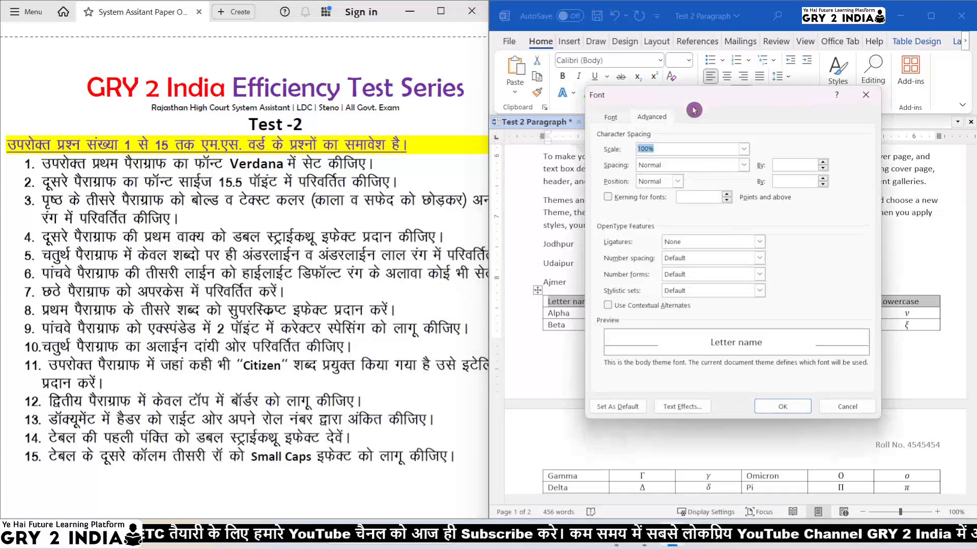
pyautogui.click(613, 117)
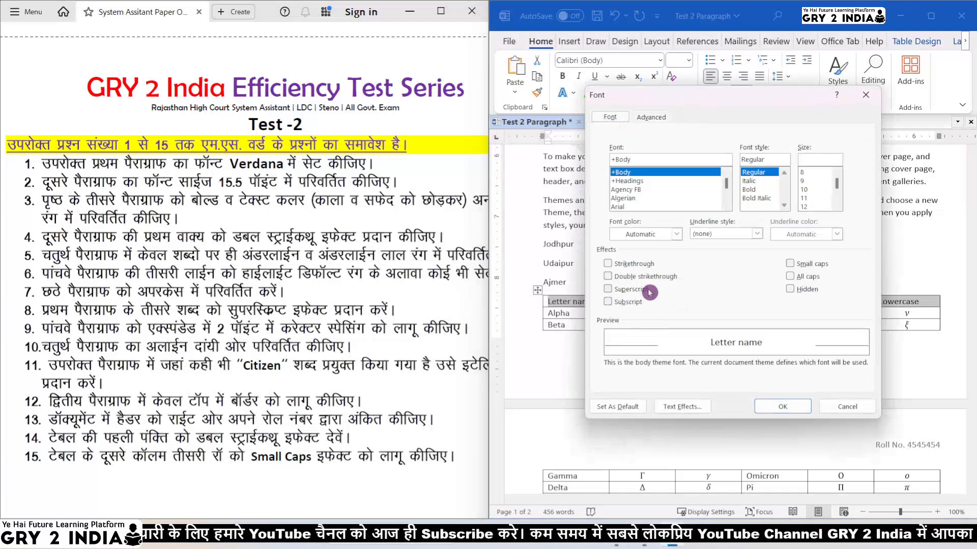
pyautogui.click(635, 277)
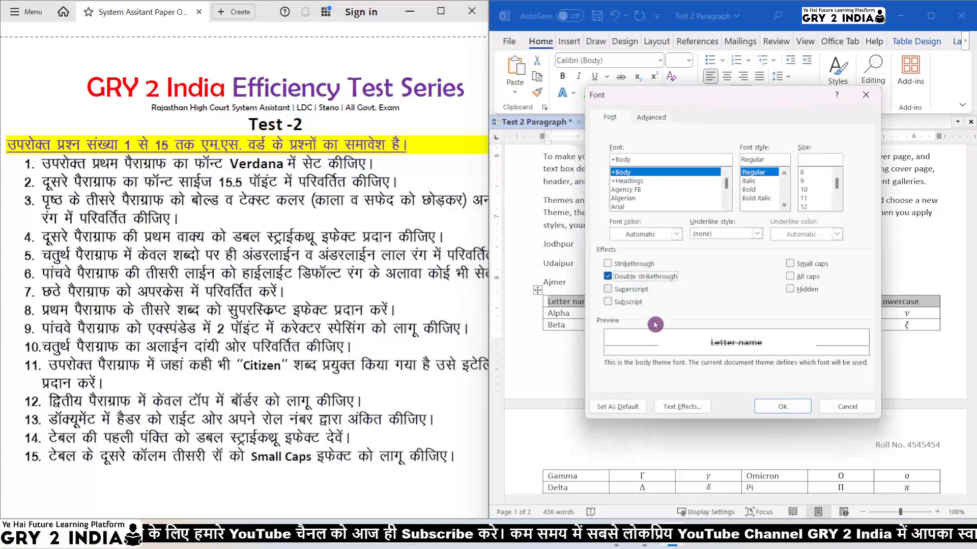
pyautogui.click(781, 407)
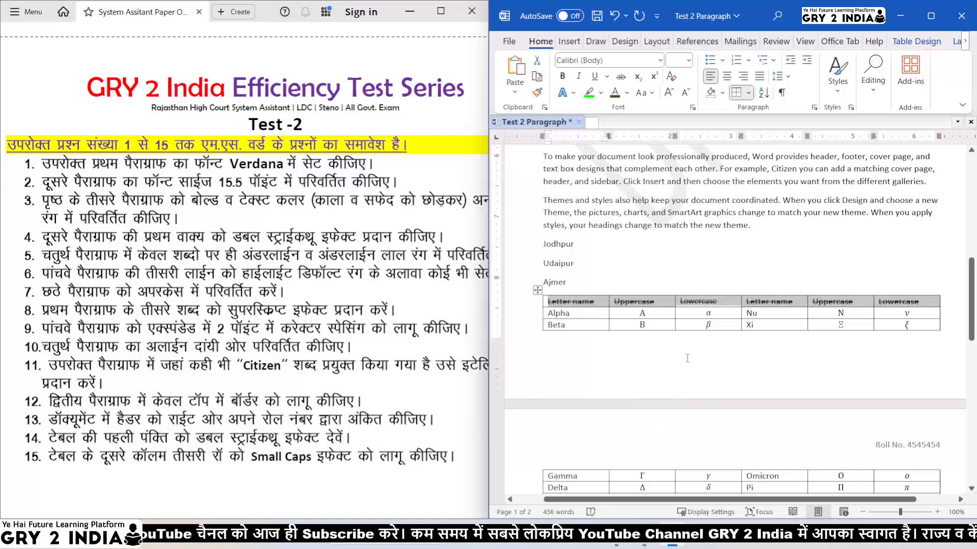
# - Apply the Small caps font effect to the entry in the second column, third row of the letter-name table
pyautogui.click(689, 315)
pyautogui.click(585, 302)
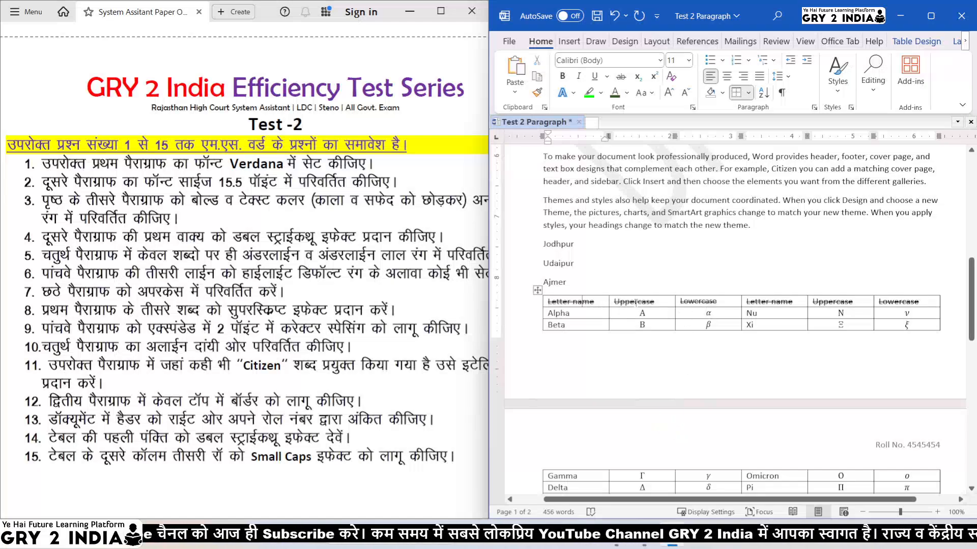
pyautogui.click(639, 300)
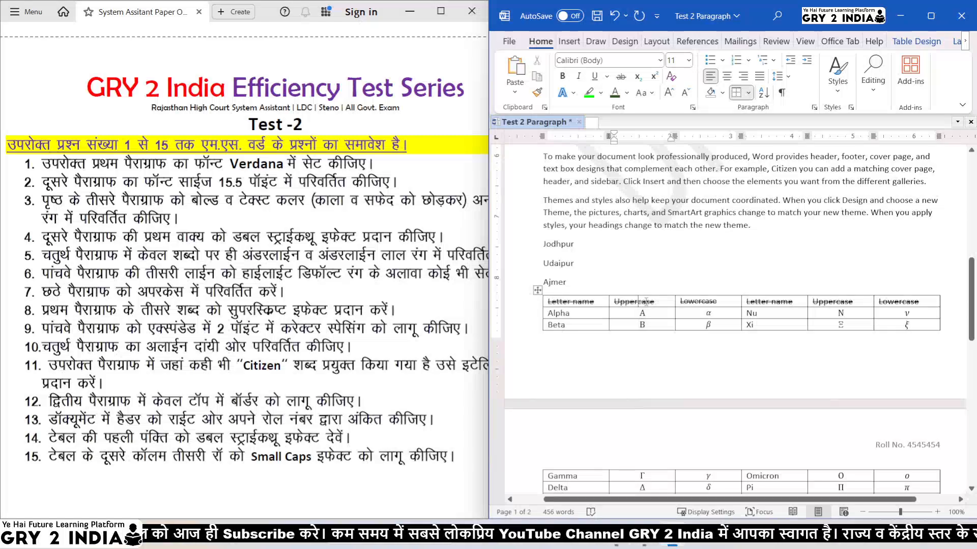
pyautogui.click(639, 313)
pyautogui.doubleClick(635, 325)
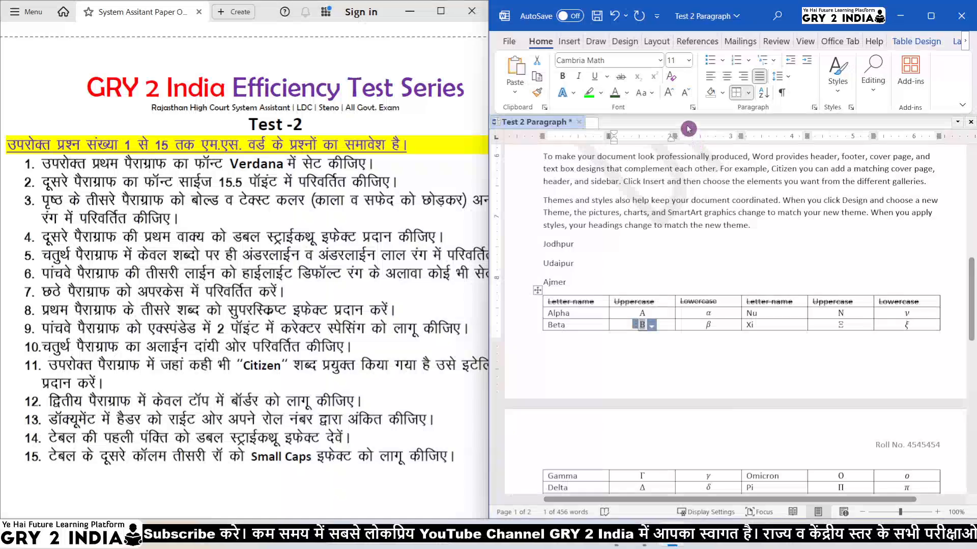
pyautogui.click(693, 107)
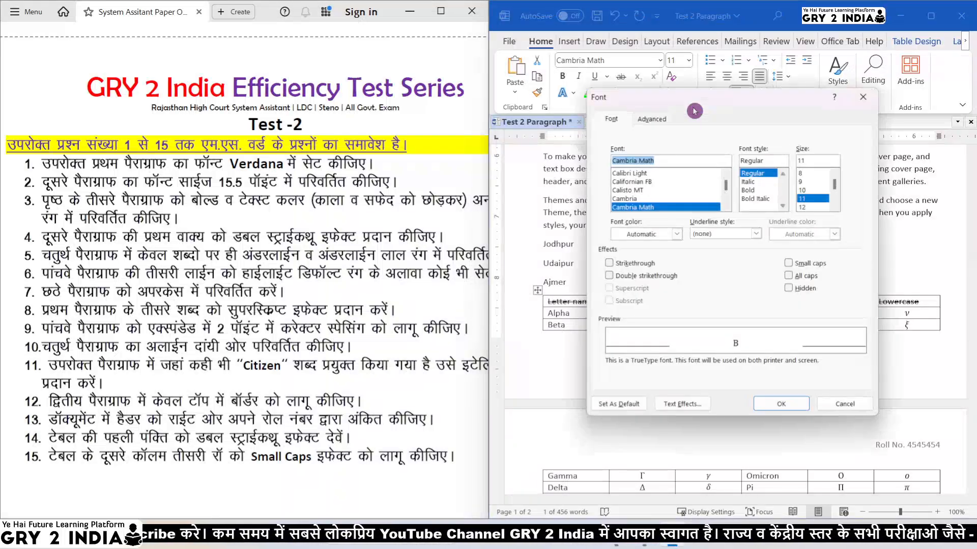
pyautogui.click(790, 264)
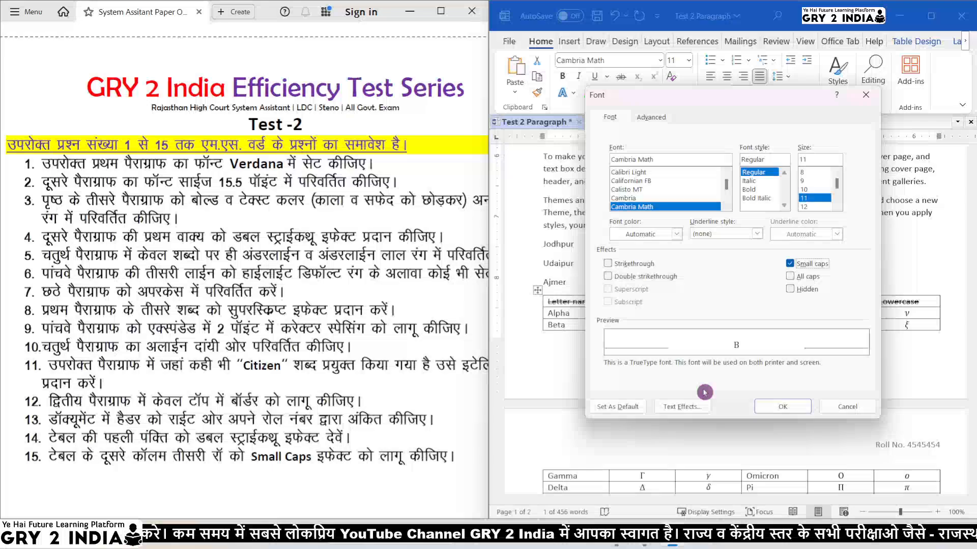
pyautogui.click(783, 407)
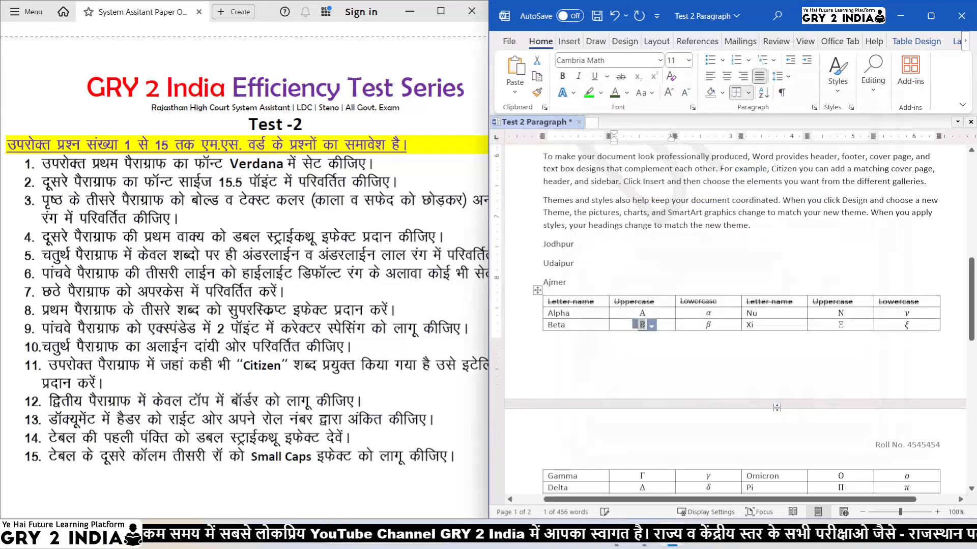
pyautogui.click(729, 355)
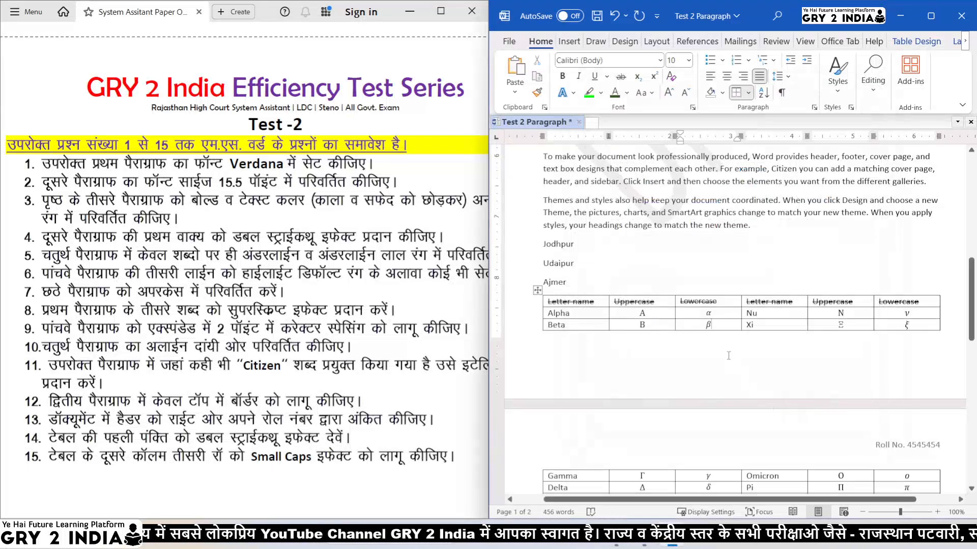